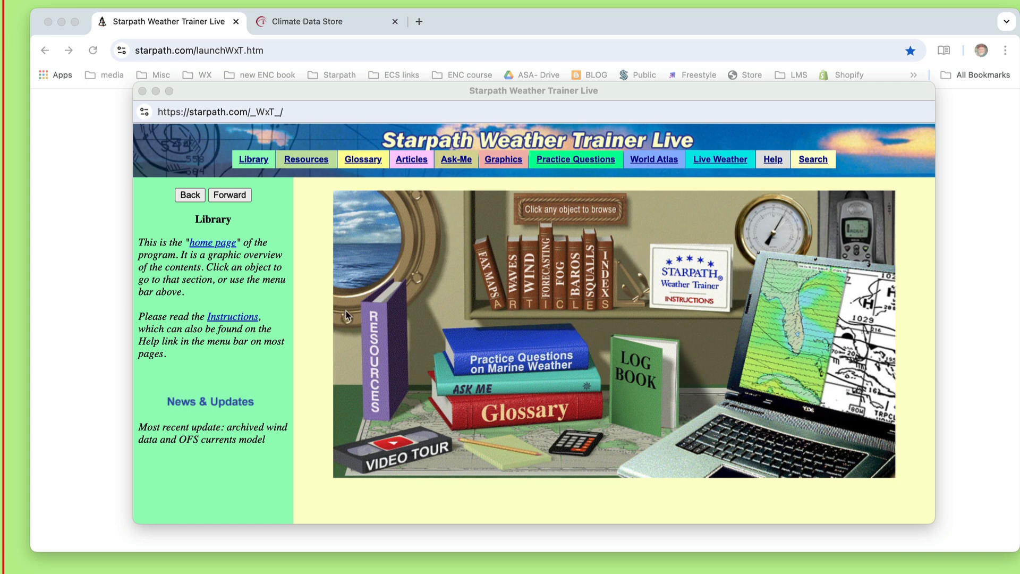
Open the Archives Atlas from the Weather Trainer's Resources section.
{"action": "left_click", "coordinate": [374, 357]}
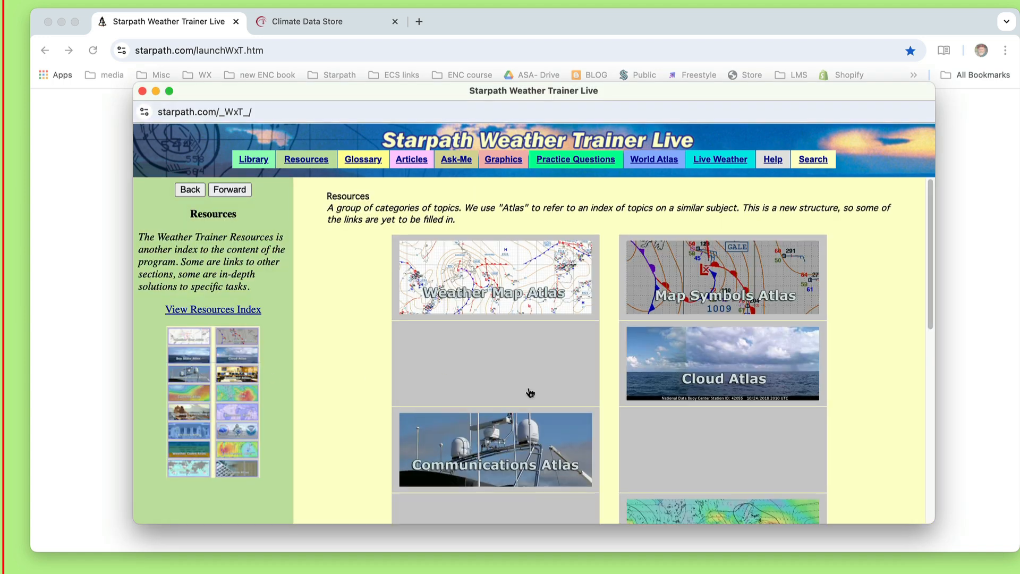
{"action": "scroll", "coordinate": [530, 392], "scroll_direction": "down", "scroll_amount": 3}
{"action": "scroll", "coordinate": [530, 392], "scroll_direction": "down", "scroll_amount": 3}
{"action": "scroll", "coordinate": [523, 401], "scroll_direction": "down", "scroll_amount": 2}
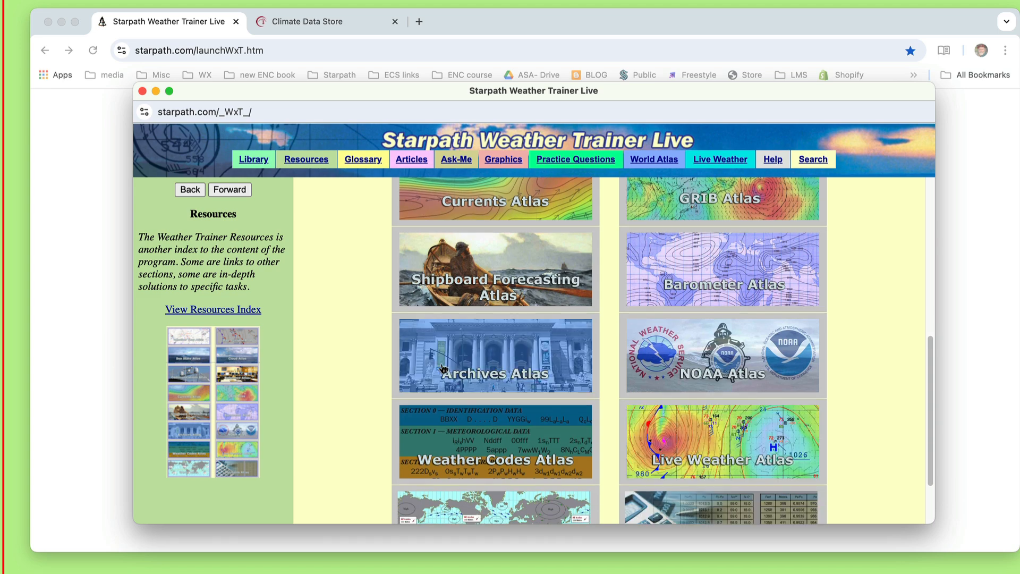
{"action": "left_click", "coordinate": [501, 360]}
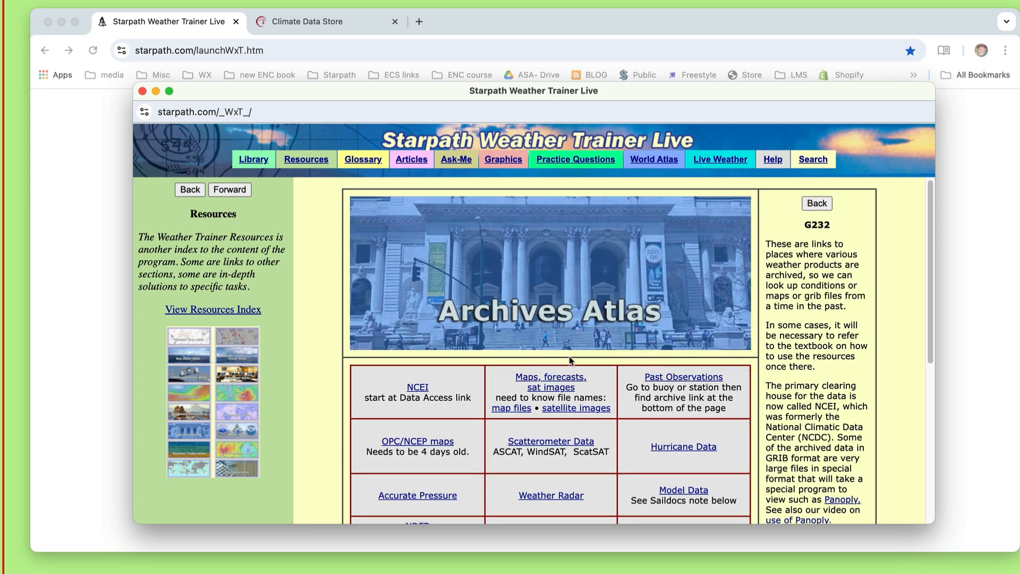
Open the Reanalyzed ECMWF entry and follow its link to the Copernicus Climate Data Store (CDS).
{"action": "scroll", "coordinate": [573, 368], "scroll_direction": "down", "scroll_amount": 2}
{"action": "scroll", "coordinate": [572, 368], "scroll_direction": "down", "scroll_amount": 5}
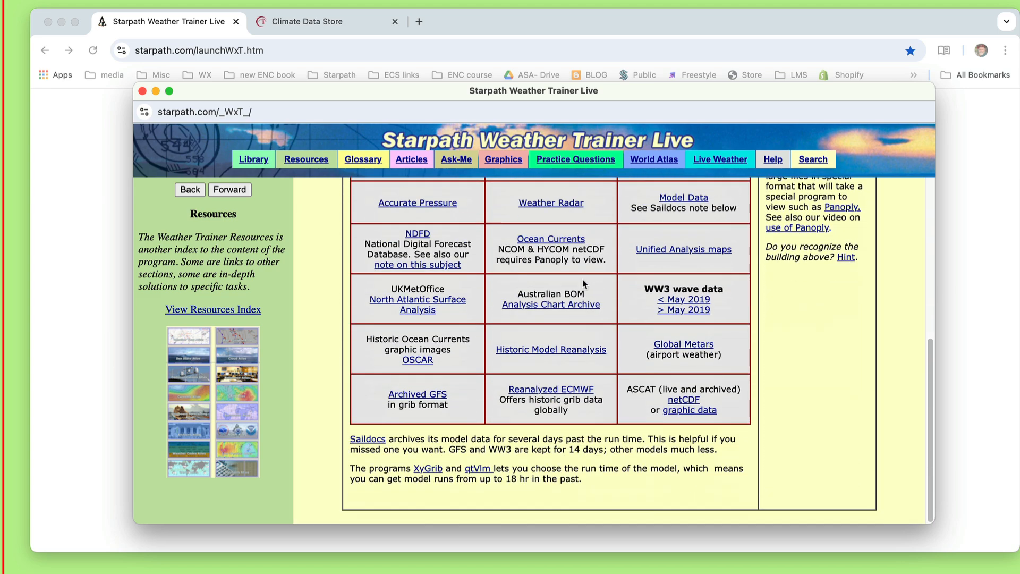
{"action": "left_click", "coordinate": [553, 394]}
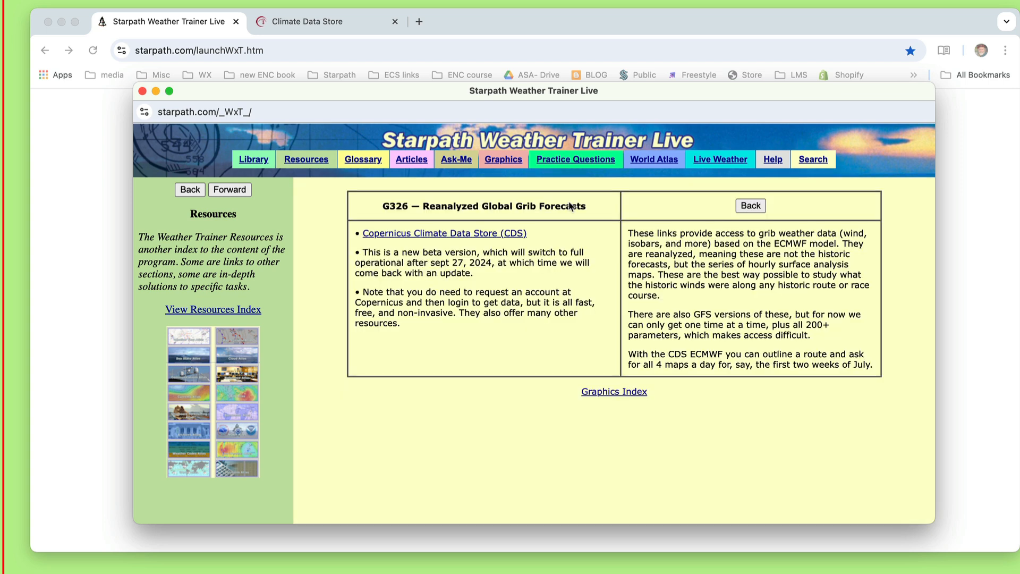
{"action": "left_click", "coordinate": [438, 235]}
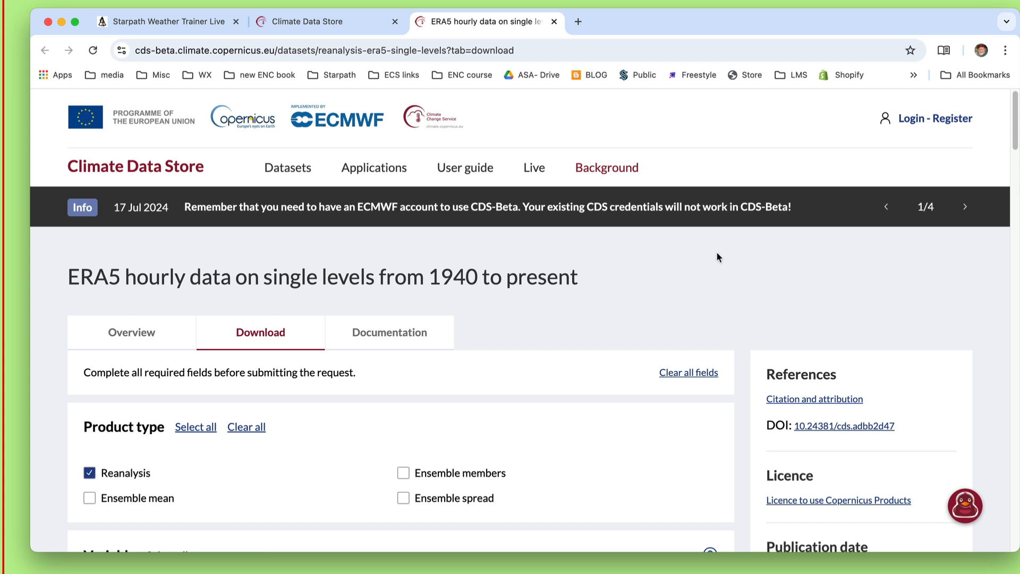
Start the login, check the site behind the ECMWF account creation link, close it and acknowledge the login notice.
{"action": "left_click", "coordinate": [952, 122]}
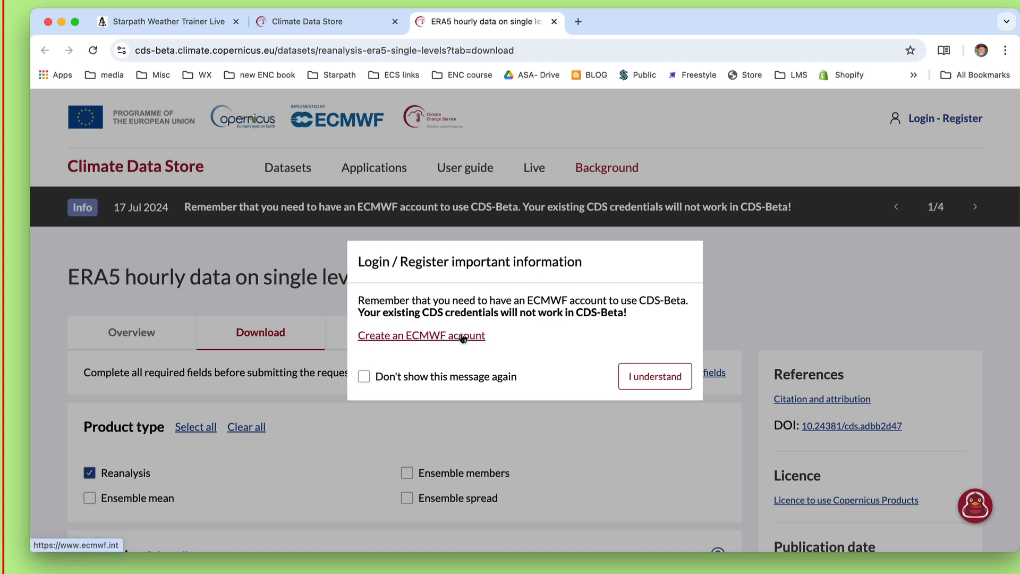
{"action": "left_click", "coordinate": [431, 339]}
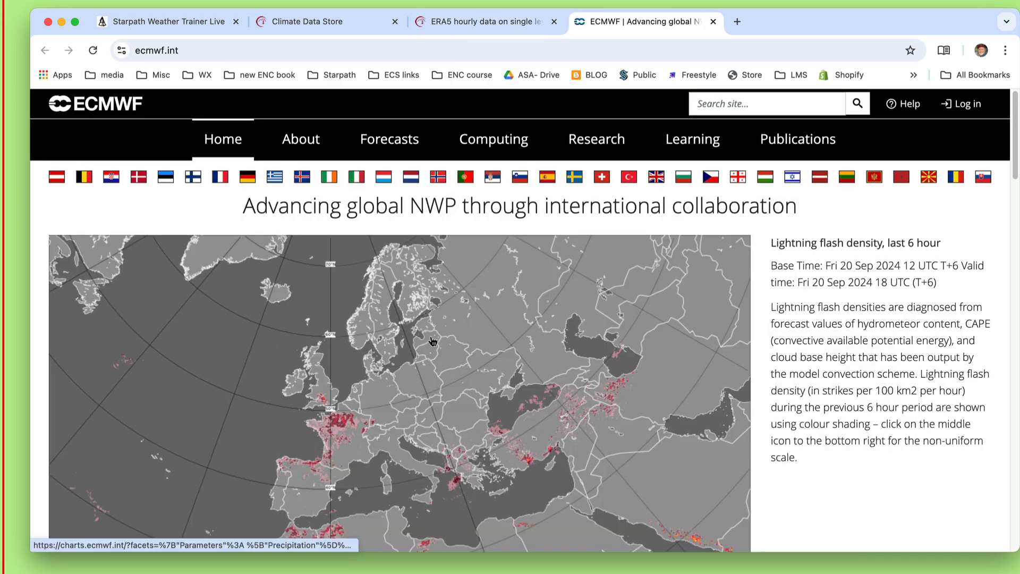
{"action": "scroll", "coordinate": [433, 341], "scroll_direction": "down", "scroll_amount": 15}
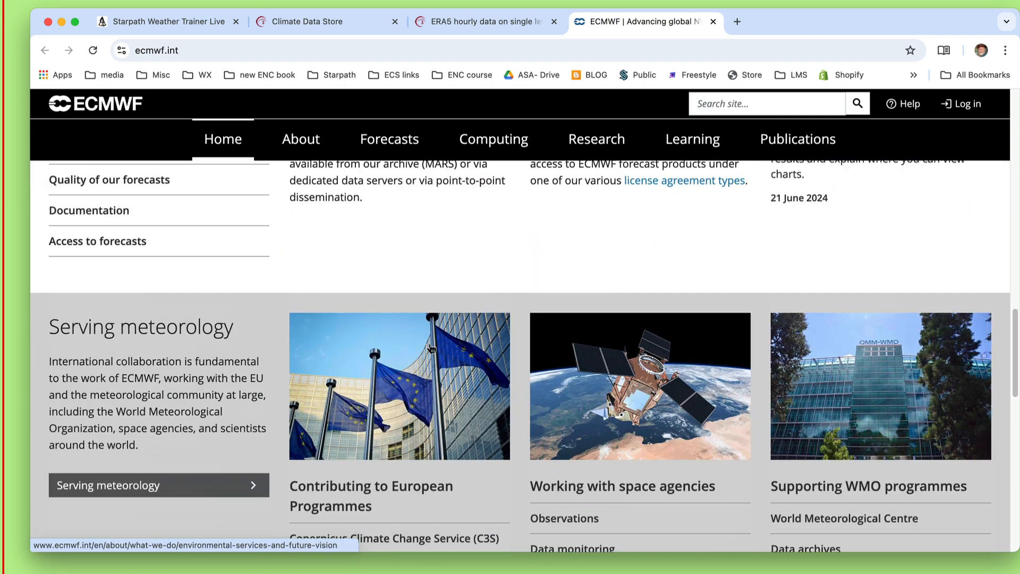
{"action": "scroll", "coordinate": [431, 345], "scroll_direction": "up", "scroll_amount": 15}
{"action": "left_click", "coordinate": [713, 21]}
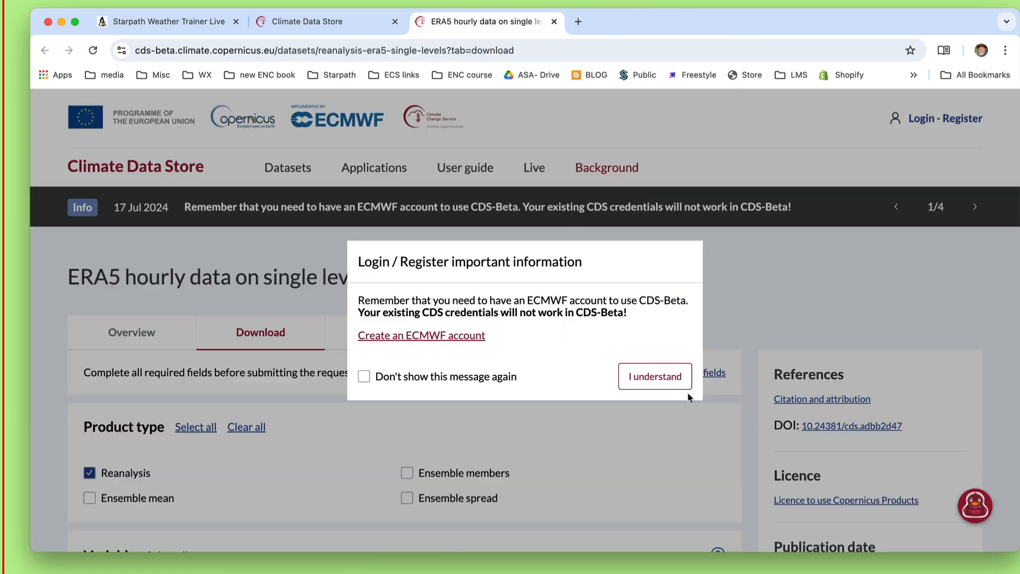
{"action": "left_click", "coordinate": [661, 383]}
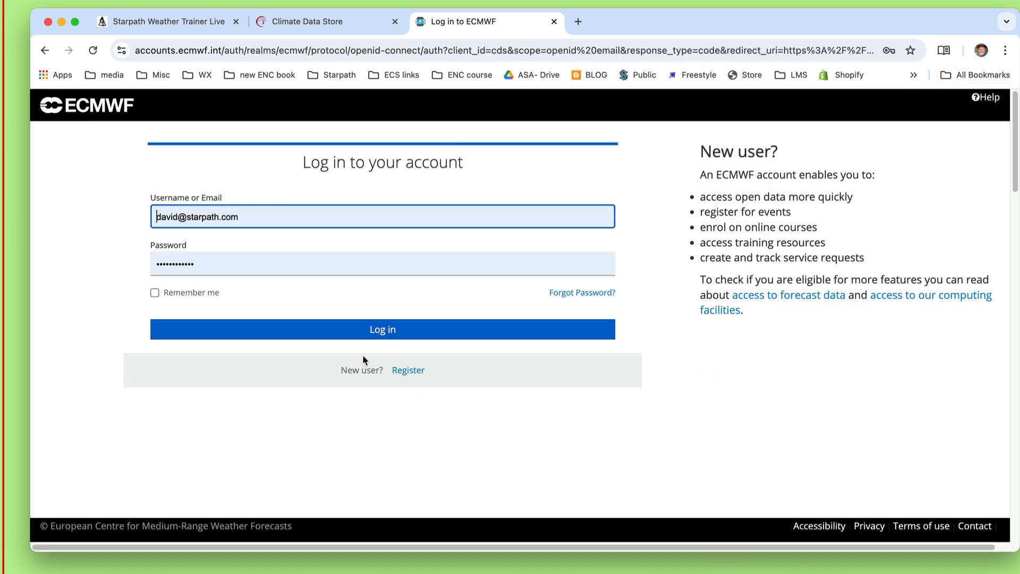
Review the new-user registration form down to the captcha and terms, then return to the login page.
{"action": "left_click", "coordinate": [409, 371]}
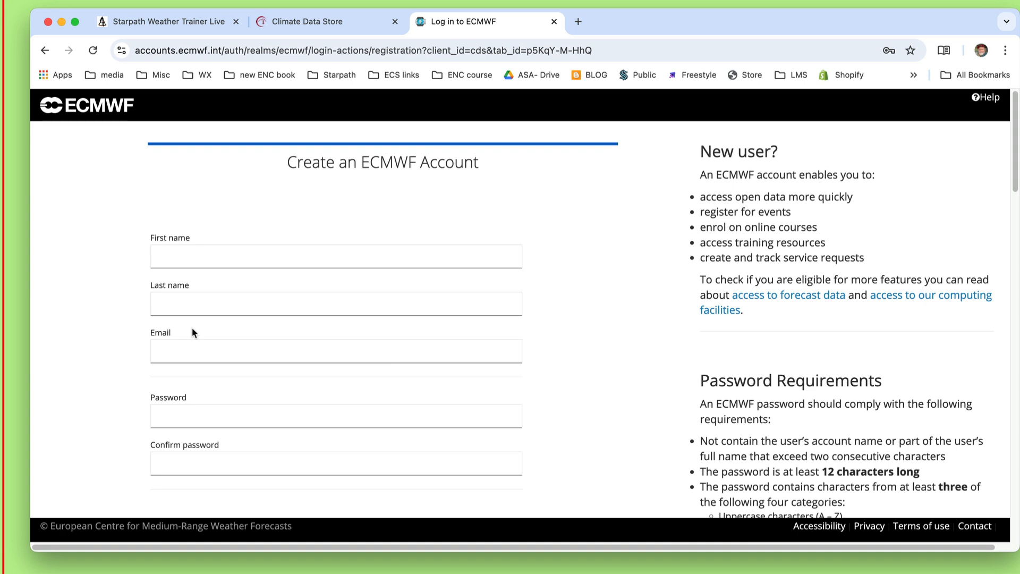
{"action": "scroll", "coordinate": [225, 405], "scroll_direction": "down", "scroll_amount": 10}
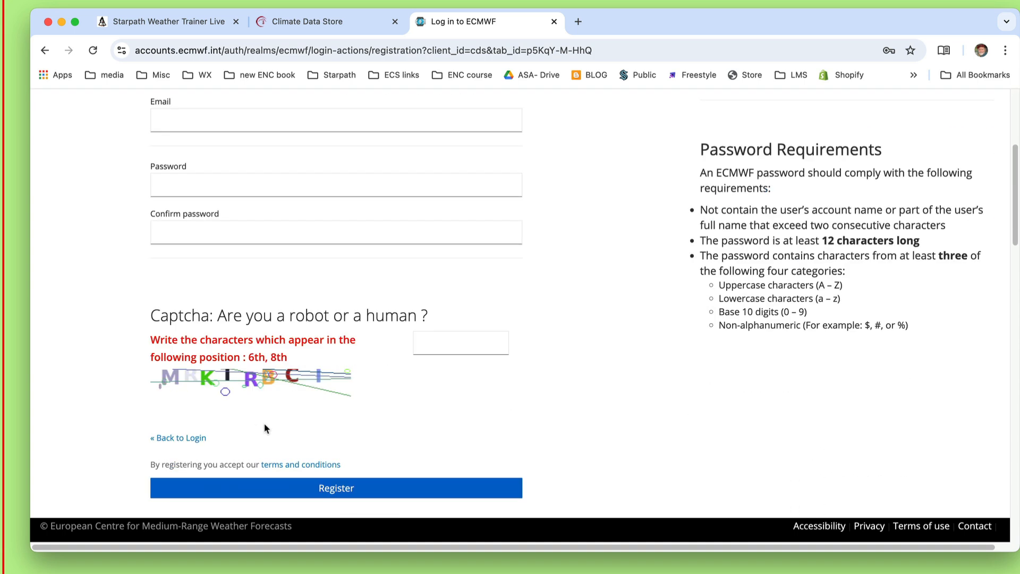
{"action": "scroll", "coordinate": [350, 409], "scroll_direction": "down", "scroll_amount": 3}
{"action": "scroll", "coordinate": [348, 407], "scroll_direction": "up", "scroll_amount": 7}
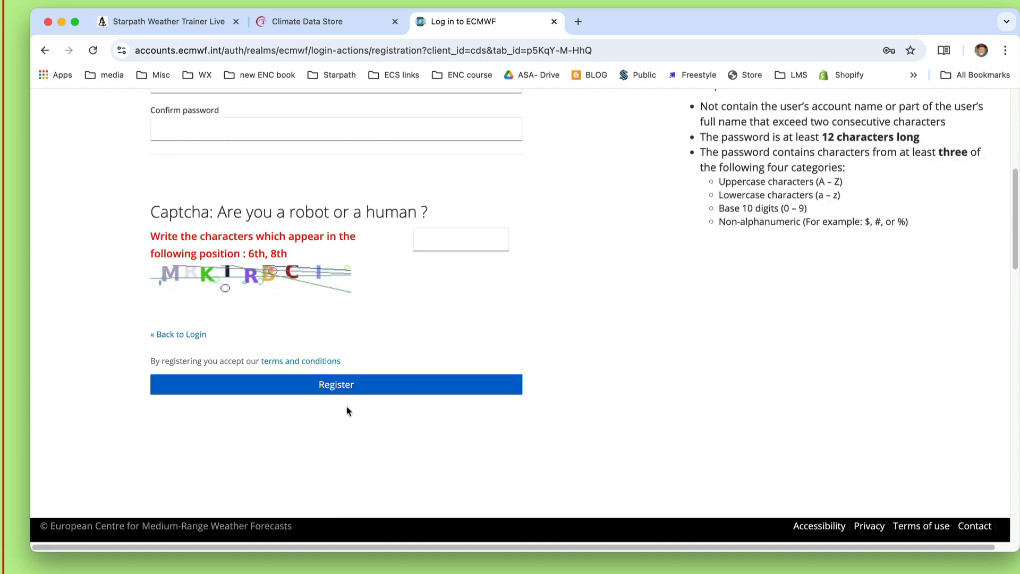
{"action": "scroll", "coordinate": [349, 407], "scroll_direction": "up", "scroll_amount": 5}
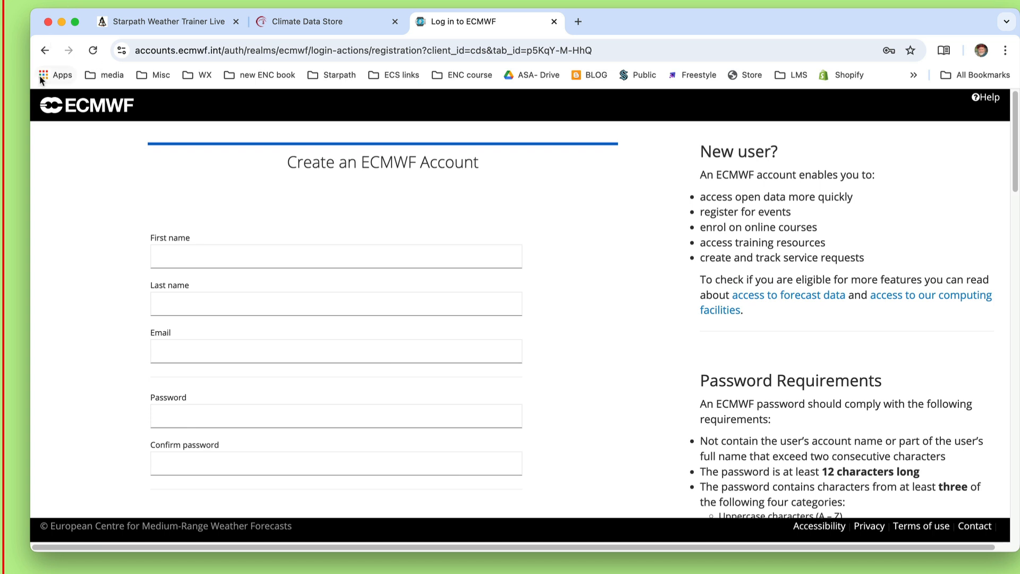
{"action": "left_click", "coordinate": [45, 50]}
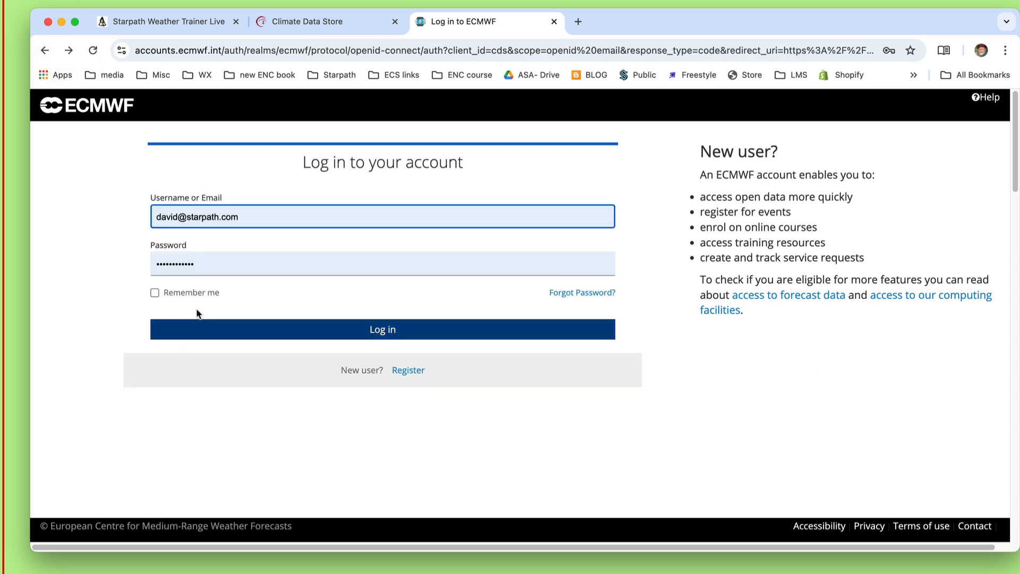
Log in to the ECMWF account with the prefilled credentials.
{"action": "left_click", "coordinate": [318, 331]}
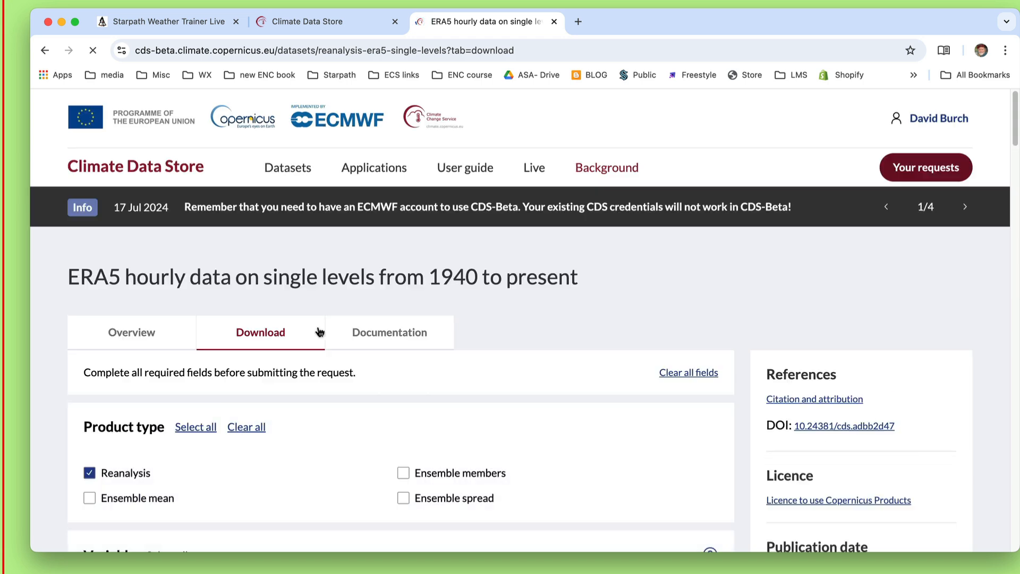
{"action": "left_click", "coordinate": [929, 118]}
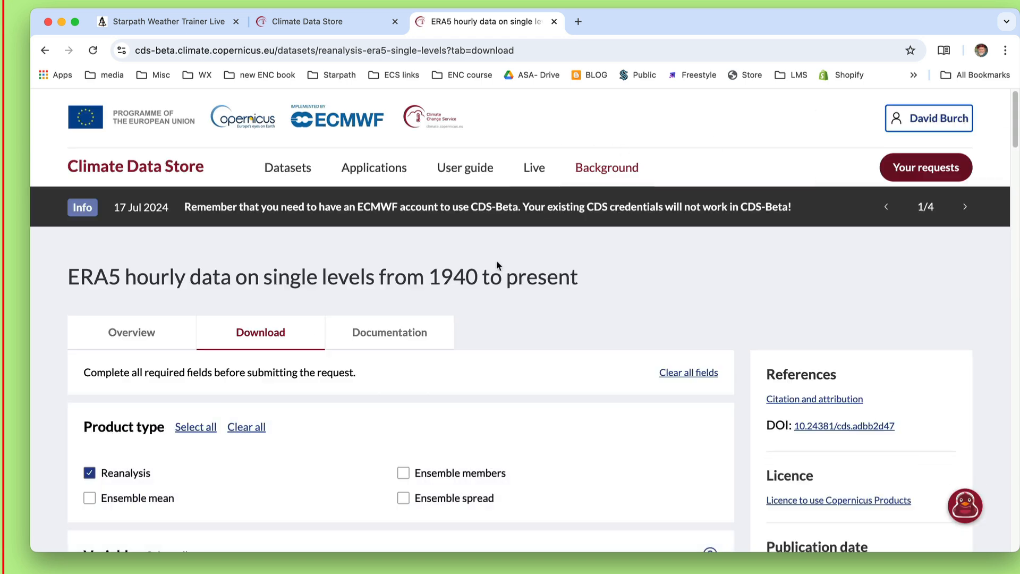
Select the popular variables 10m u-component of wind, 10m v-component of wind and Mean sea level pressure.
{"action": "scroll", "coordinate": [567, 379], "scroll_direction": "down", "scroll_amount": 5}
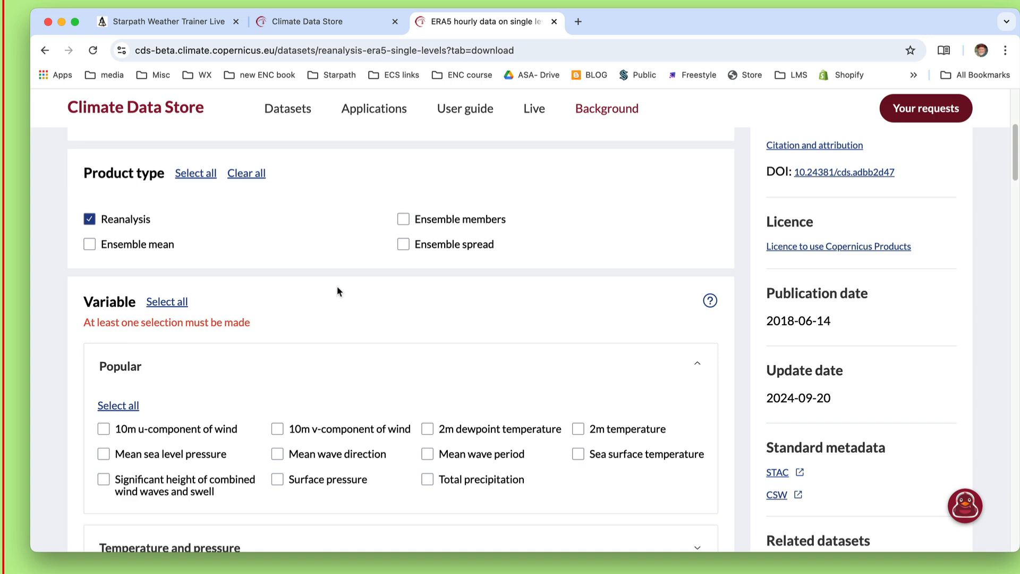
{"action": "scroll", "coordinate": [330, 317], "scroll_direction": "up", "scroll_amount": 3}
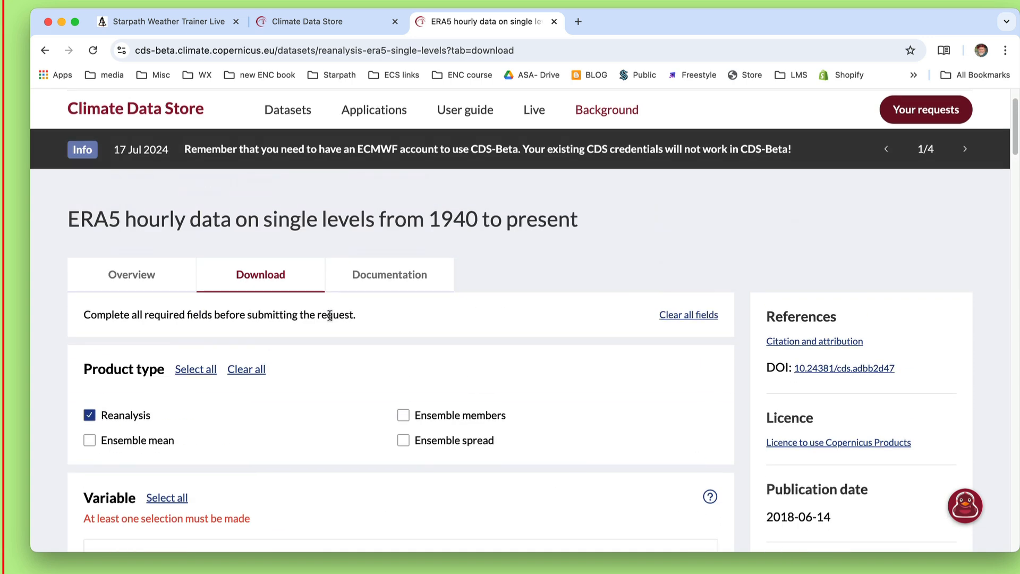
{"action": "scroll", "coordinate": [322, 336], "scroll_direction": "down", "scroll_amount": 3}
{"action": "scroll", "coordinate": [322, 337], "scroll_direction": "down", "scroll_amount": 3}
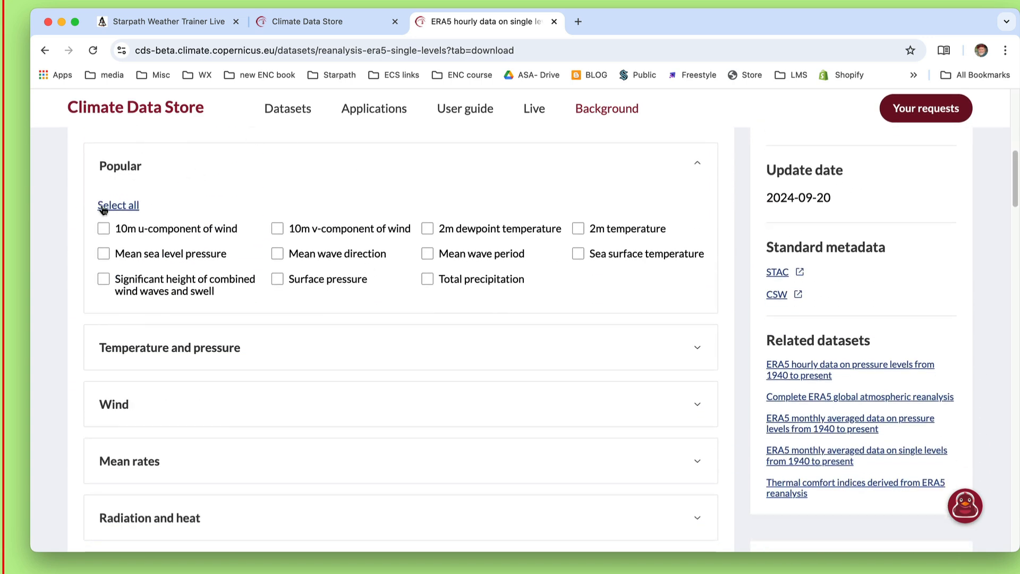
{"action": "left_click", "coordinate": [107, 227]}
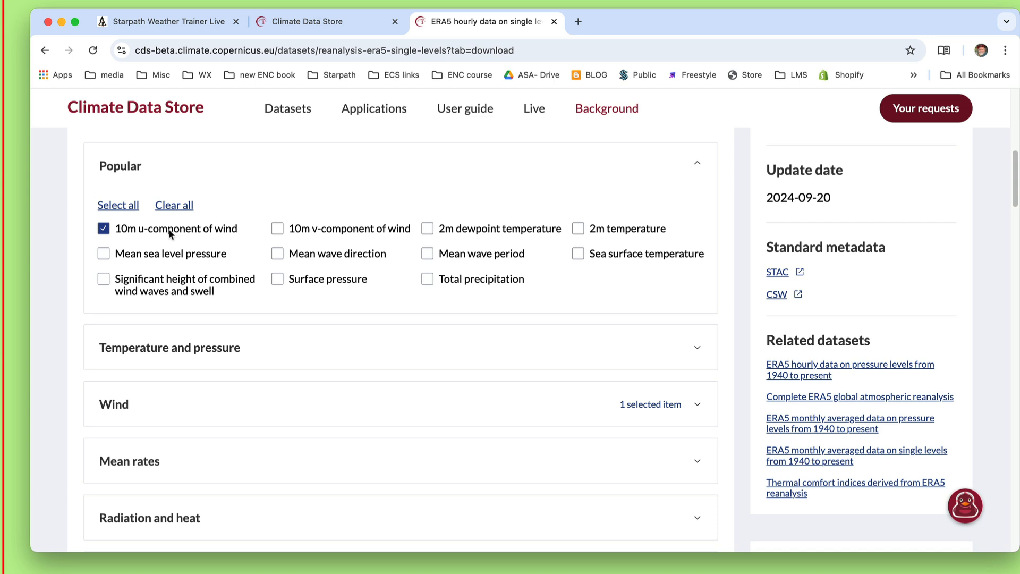
{"action": "left_click", "coordinate": [279, 227]}
{"action": "left_click", "coordinate": [105, 254]}
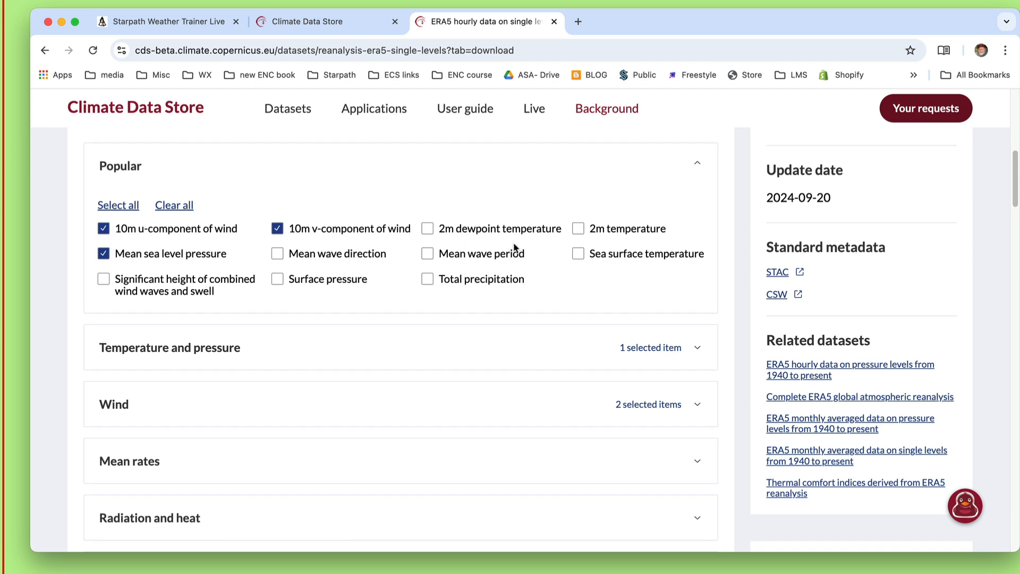
Select 2005 as the year for the data request.
{"action": "scroll", "coordinate": [332, 431], "scroll_direction": "down", "scroll_amount": 5}
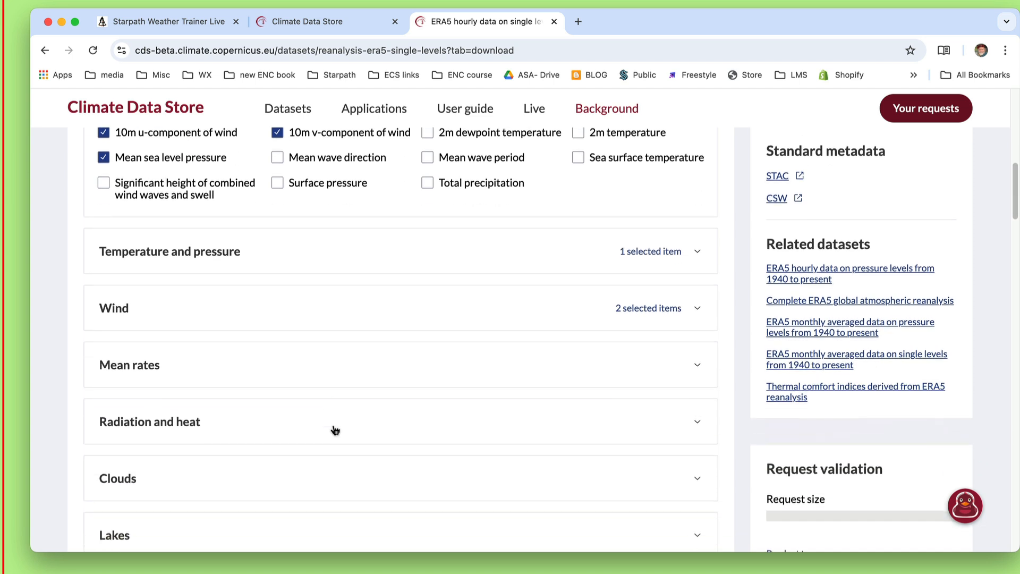
{"action": "scroll", "coordinate": [264, 371], "scroll_direction": "down", "scroll_amount": 2}
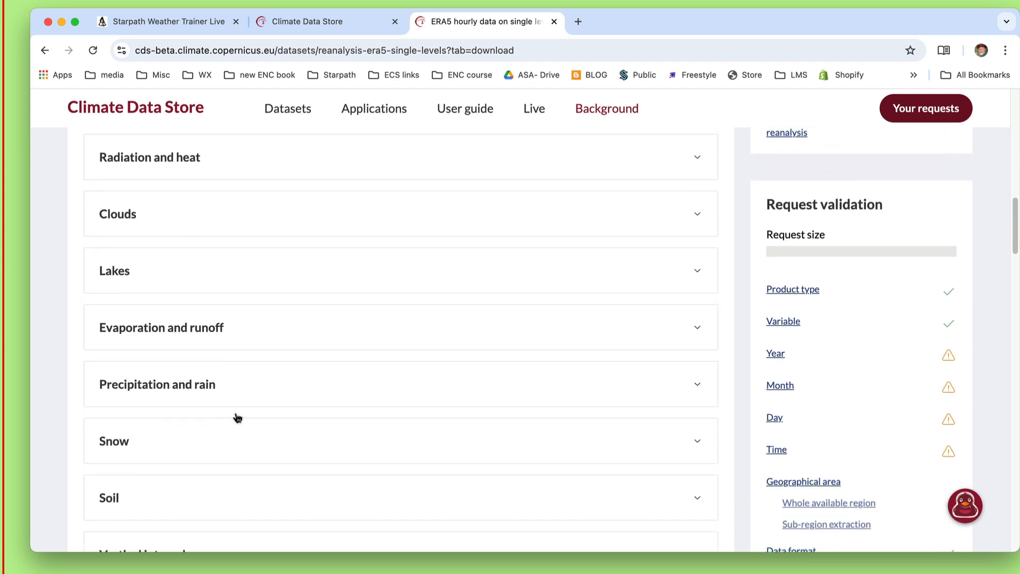
{"action": "scroll", "coordinate": [345, 343], "scroll_direction": "down", "scroll_amount": 9}
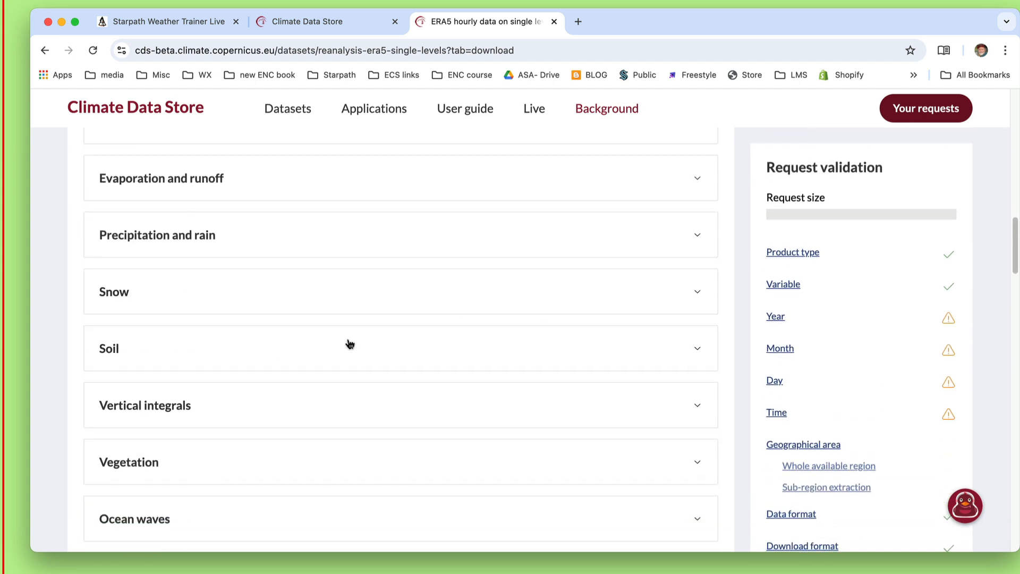
{"action": "scroll", "coordinate": [406, 350], "scroll_direction": "down", "scroll_amount": 3}
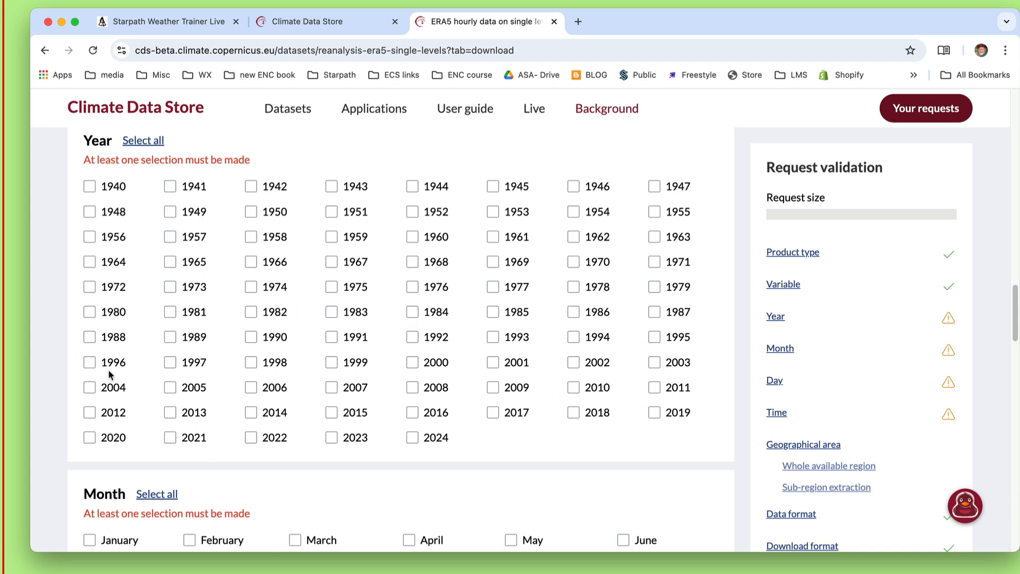
{"action": "left_click", "coordinate": [170, 388]}
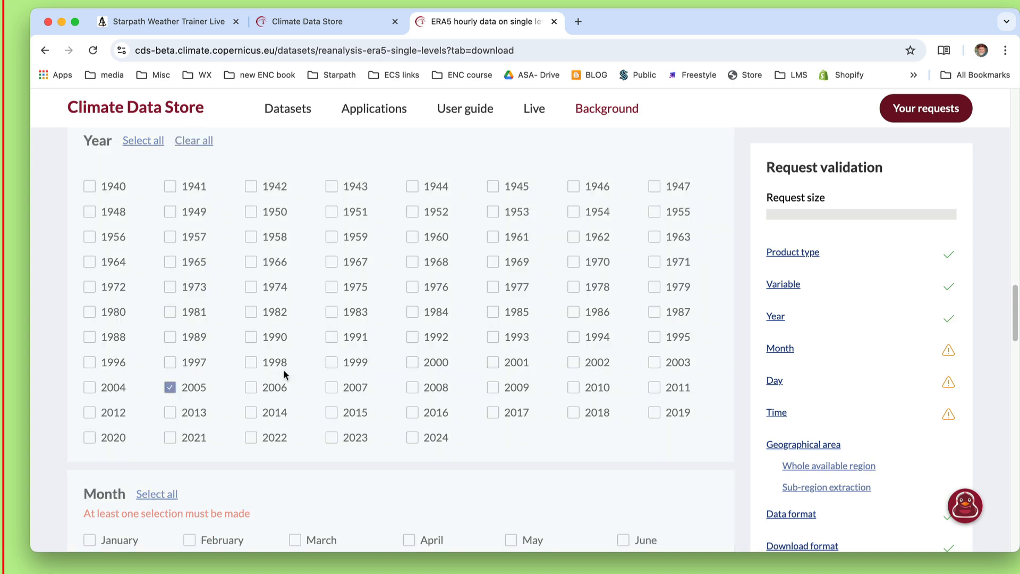
Select December as the month for the data request.
{"action": "scroll", "coordinate": [335, 361], "scroll_direction": "down", "scroll_amount": 3}
{"action": "scroll", "coordinate": [357, 330], "scroll_direction": "down", "scroll_amount": 1}
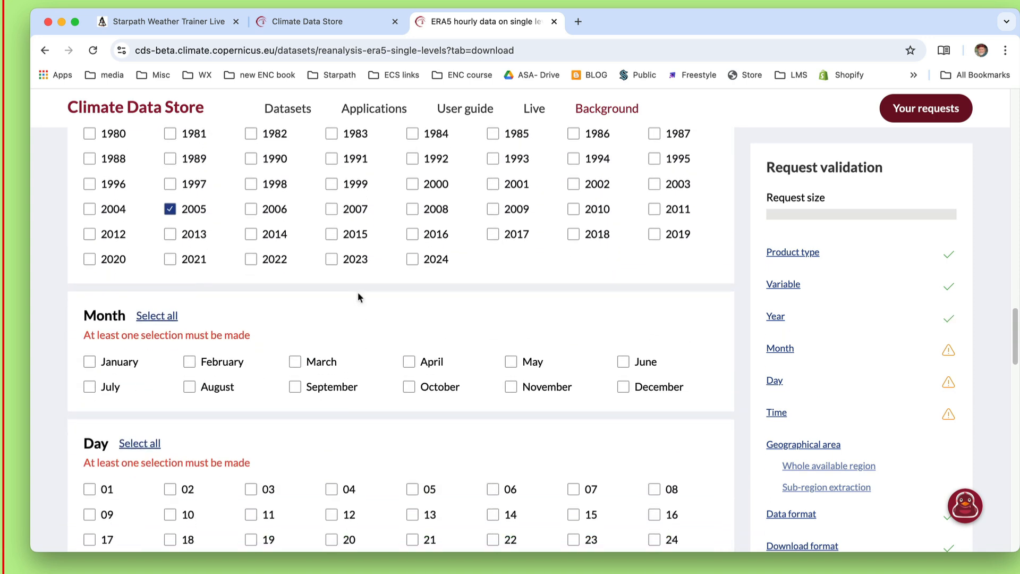
{"action": "scroll", "coordinate": [354, 295], "scroll_direction": "down", "scroll_amount": 1}
{"action": "scroll", "coordinate": [355, 301], "scroll_direction": "down", "scroll_amount": 1}
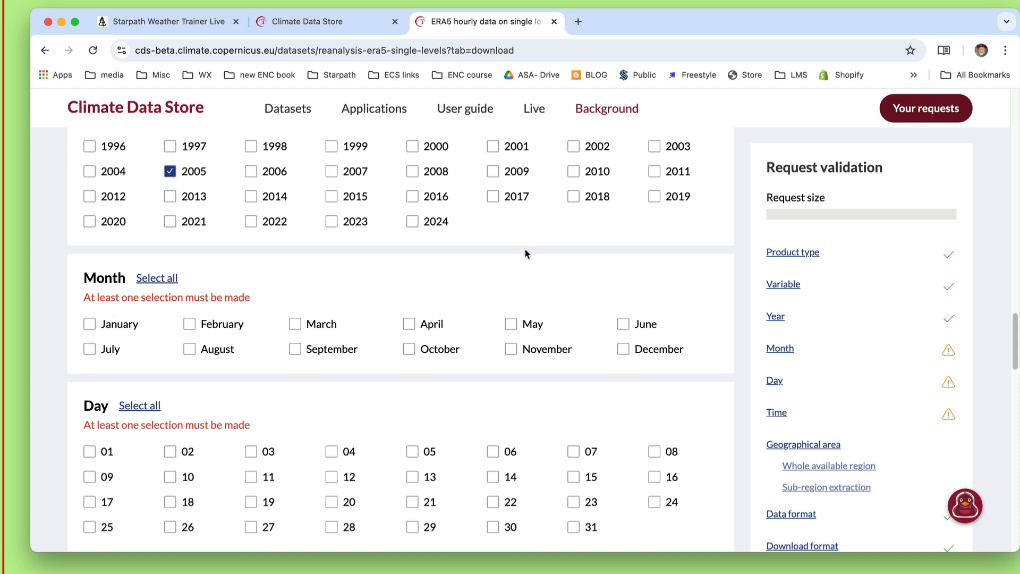
{"action": "left_click", "coordinate": [623, 350]}
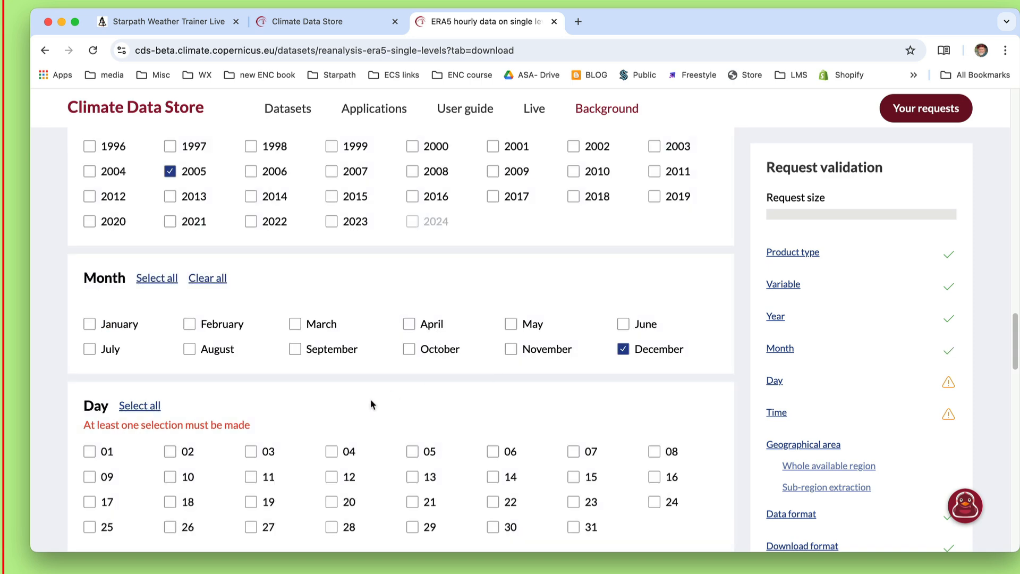
Select days 26 and 27 for the data request.
{"action": "scroll", "coordinate": [371, 400], "scroll_direction": "down", "scroll_amount": 5}
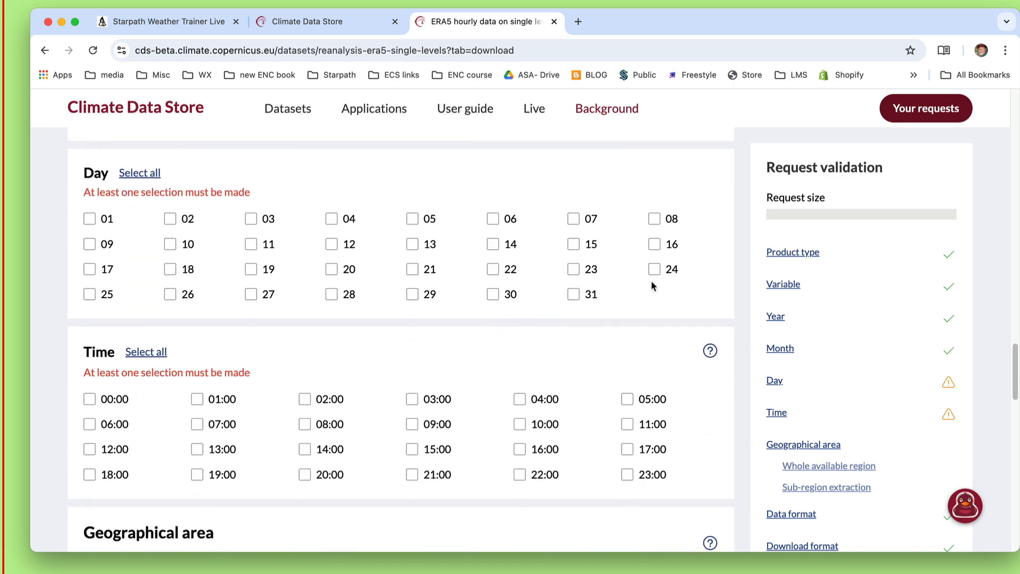
{"action": "left_click", "coordinate": [170, 294]}
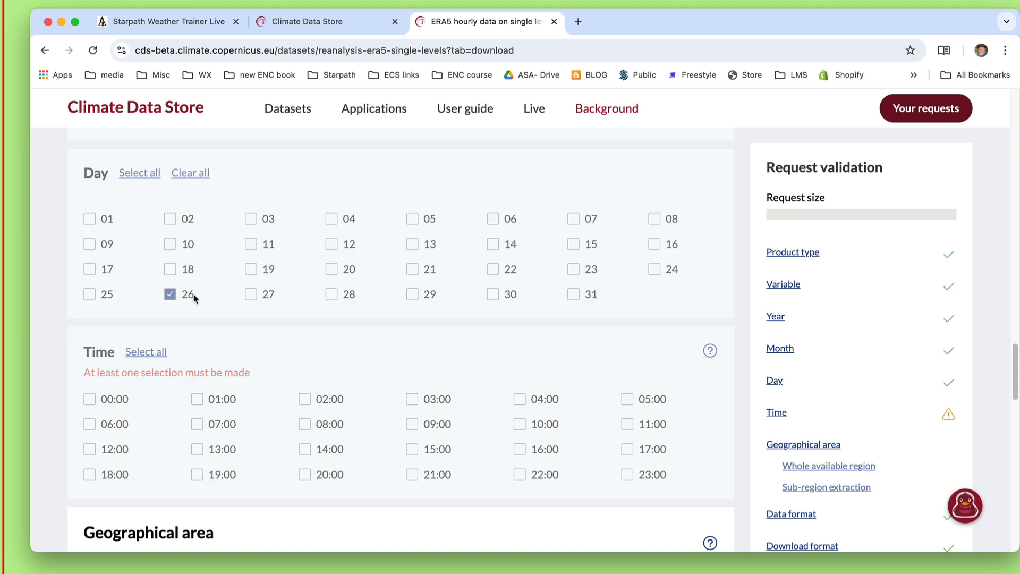
{"action": "left_click", "coordinate": [250, 294]}
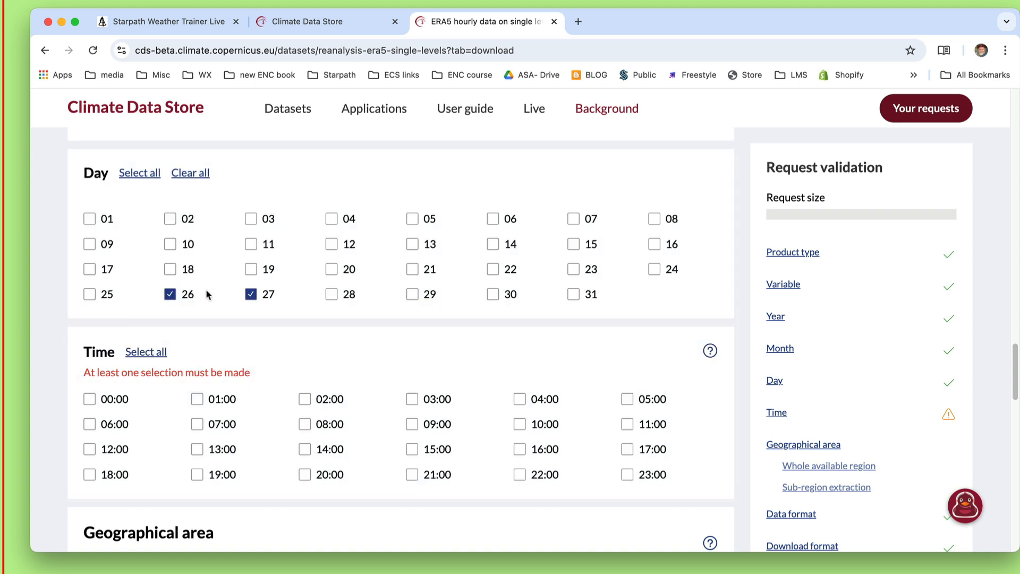
Select the times 00:00, 12:00, 15:00, 18:00 and 21:00 for the data request.
{"action": "scroll", "coordinate": [294, 319], "scroll_direction": "down", "scroll_amount": 1}
{"action": "scroll", "coordinate": [290, 320], "scroll_direction": "down", "scroll_amount": 3}
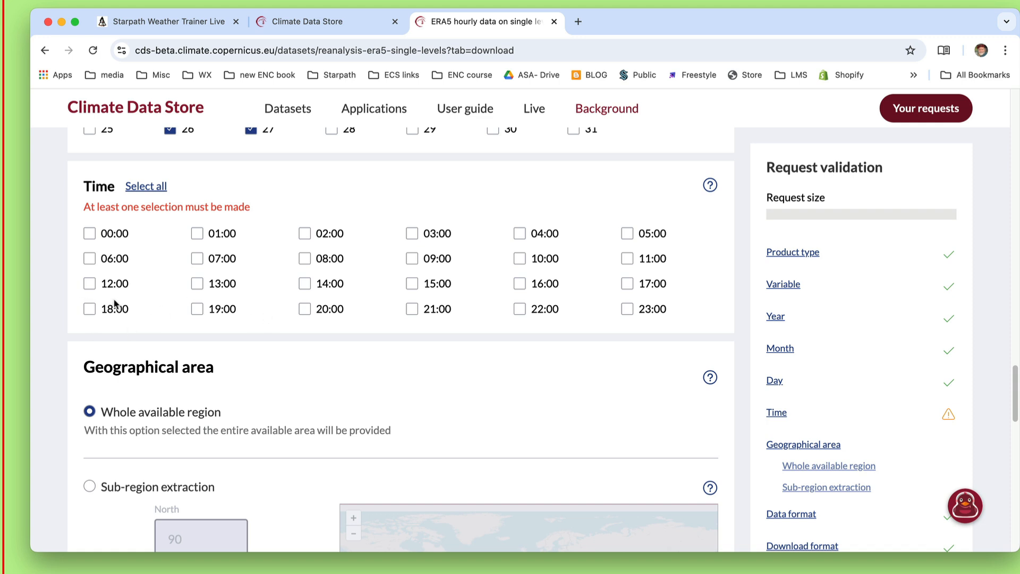
{"action": "left_click", "coordinate": [90, 284]}
{"action": "left_click", "coordinate": [412, 284]}
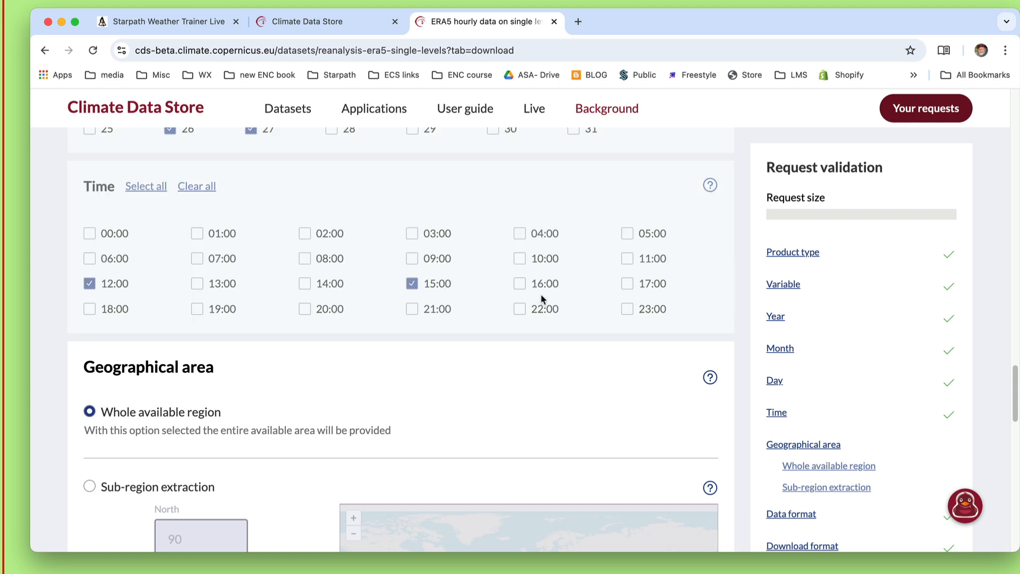
{"action": "left_click", "coordinate": [90, 310]}
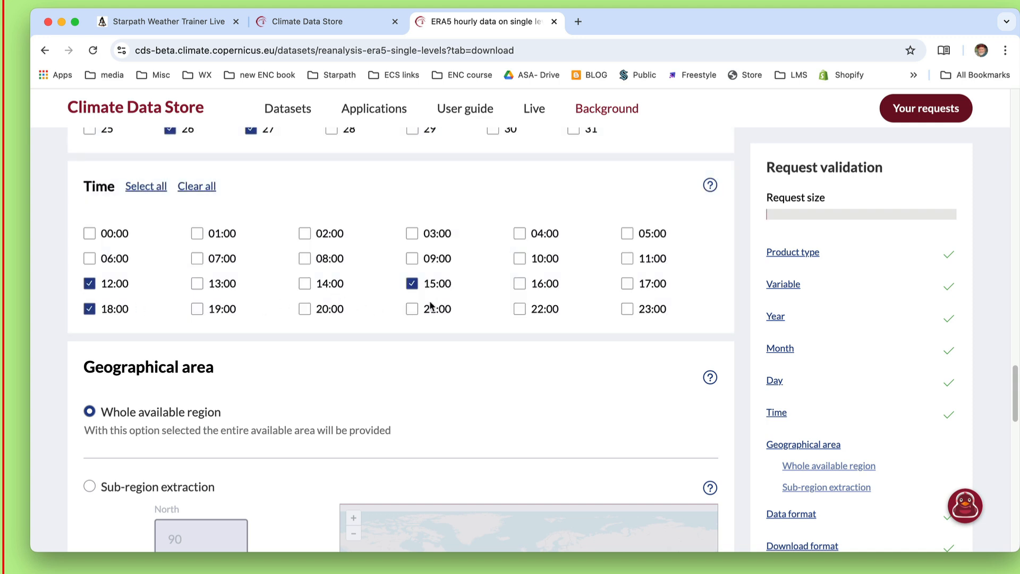
{"action": "left_click", "coordinate": [413, 311]}
{"action": "left_click", "coordinate": [89, 233]}
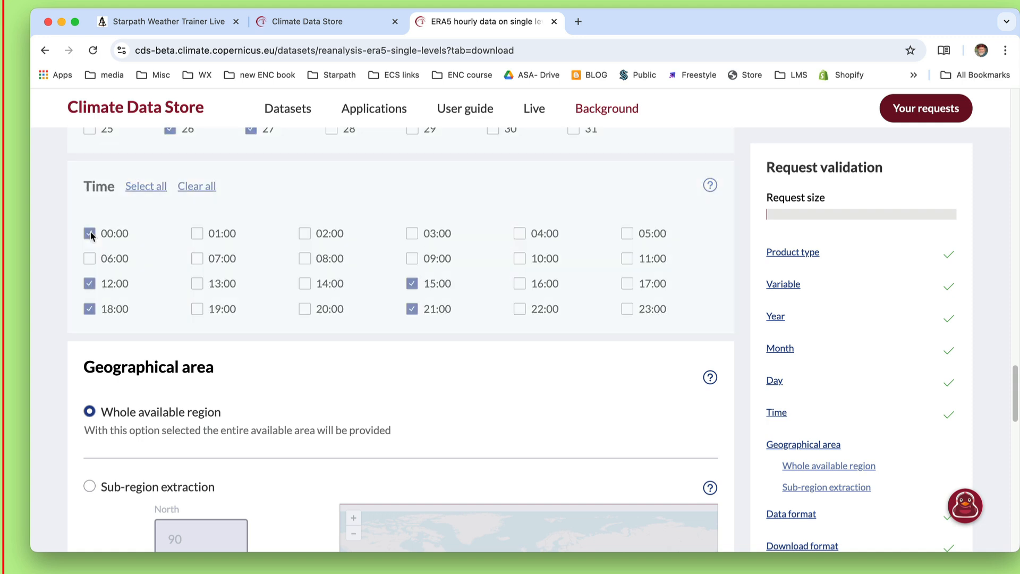
Choose sub-region extraction and draw a North Pacific area spanning about 10° to 53° latitude and -216° to -130° longitude.
{"action": "scroll", "coordinate": [264, 244], "scroll_direction": "up", "scroll_amount": 2}
{"action": "scroll", "coordinate": [264, 245], "scroll_direction": "up", "scroll_amount": 3}
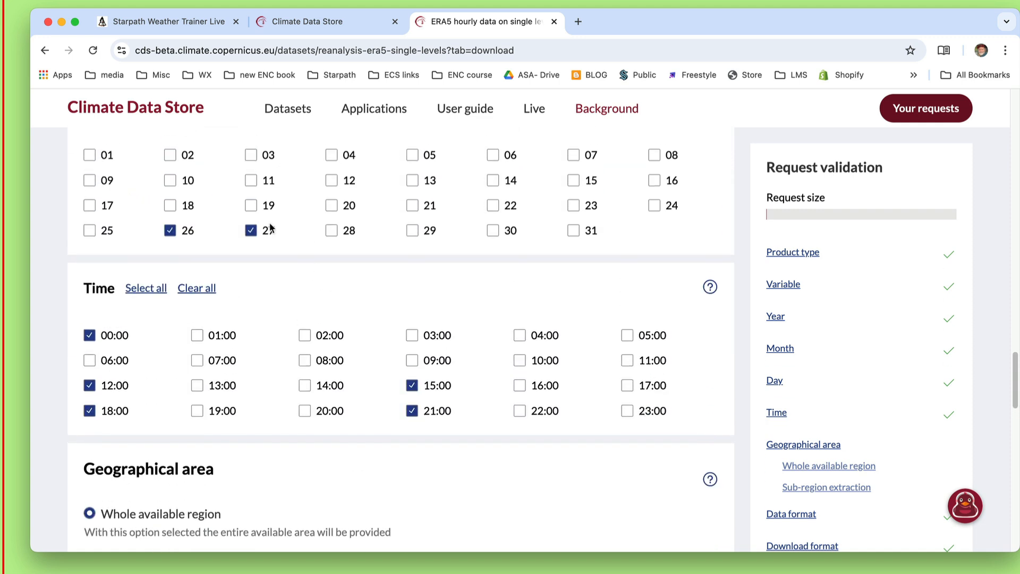
{"action": "scroll", "coordinate": [393, 297], "scroll_direction": "down", "scroll_amount": 5}
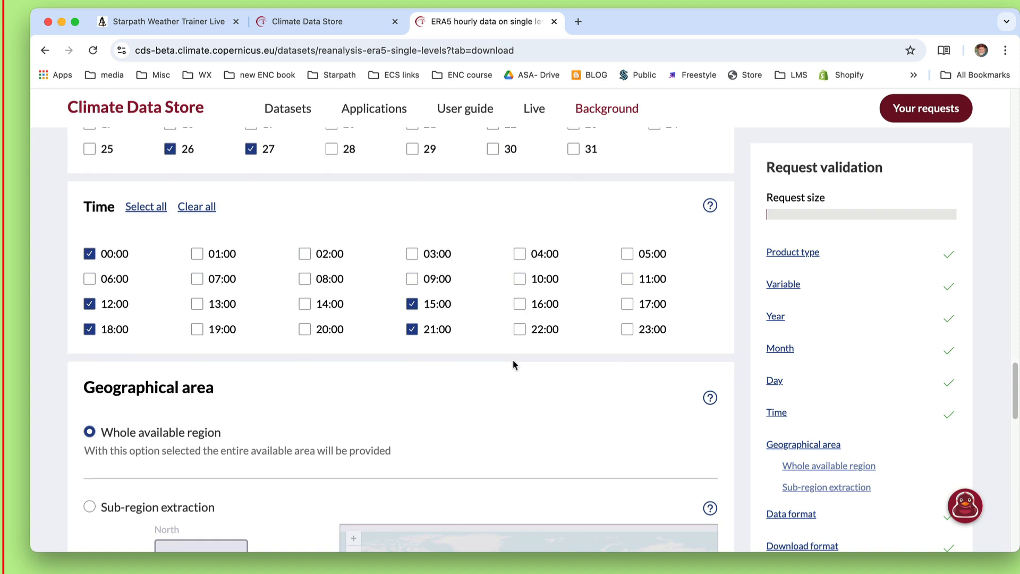
{"action": "scroll", "coordinate": [512, 359], "scroll_direction": "down", "scroll_amount": 1}
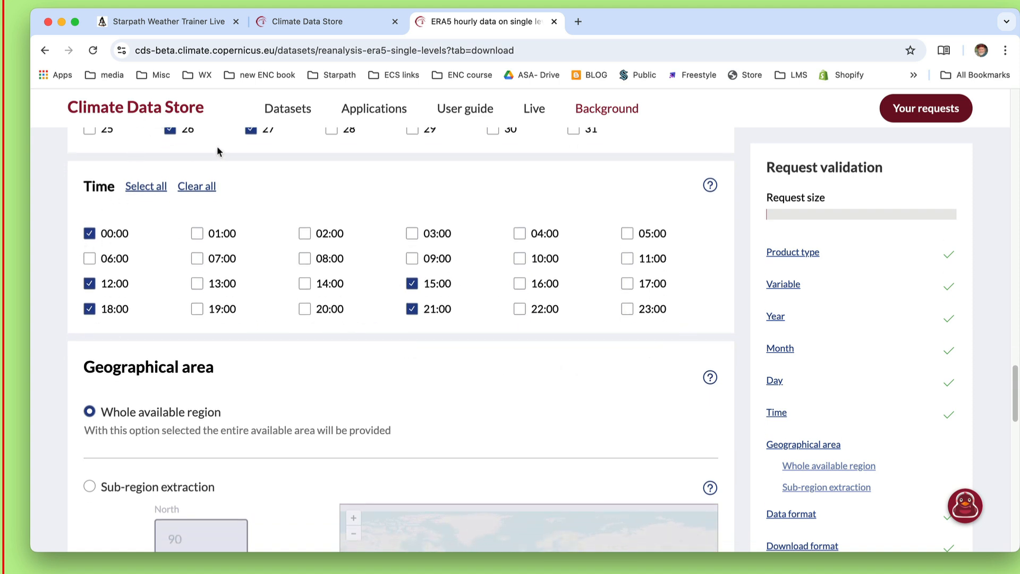
{"action": "scroll", "coordinate": [287, 185], "scroll_direction": "up", "scroll_amount": 1}
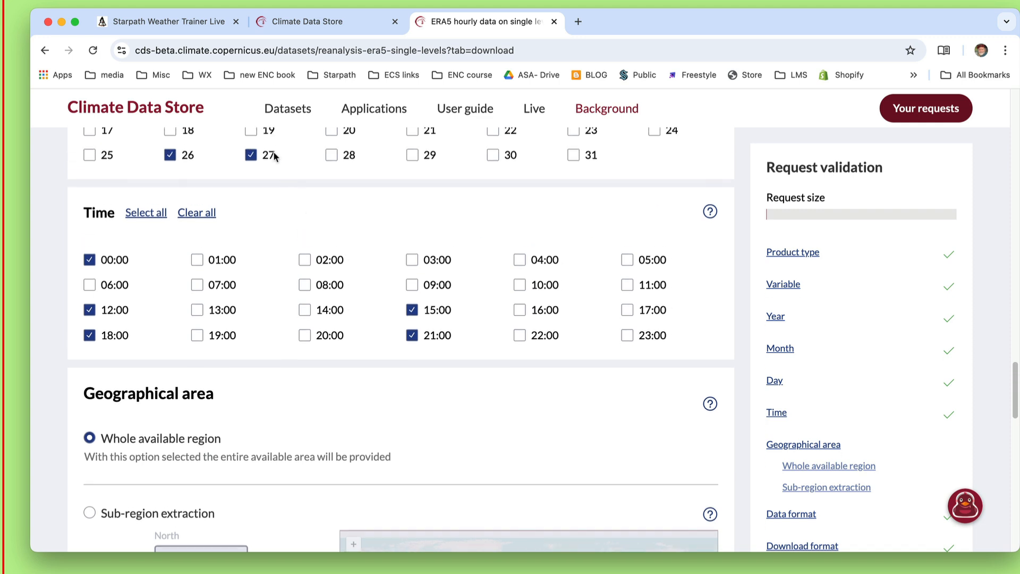
{"action": "scroll", "coordinate": [373, 432], "scroll_direction": "down", "scroll_amount": 5}
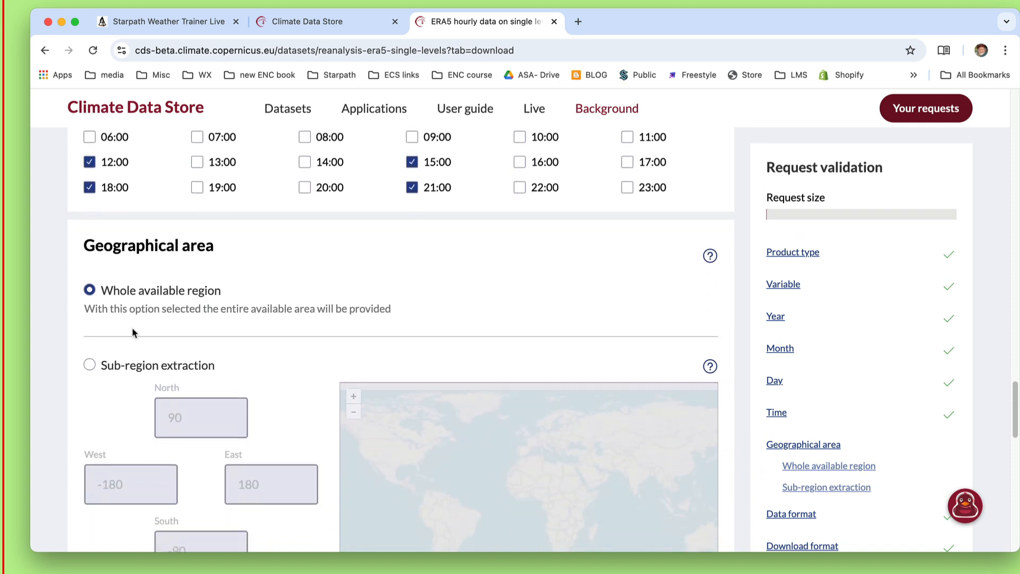
{"action": "left_click", "coordinate": [89, 364]}
{"action": "scroll", "coordinate": [239, 361], "scroll_direction": "down", "scroll_amount": 5}
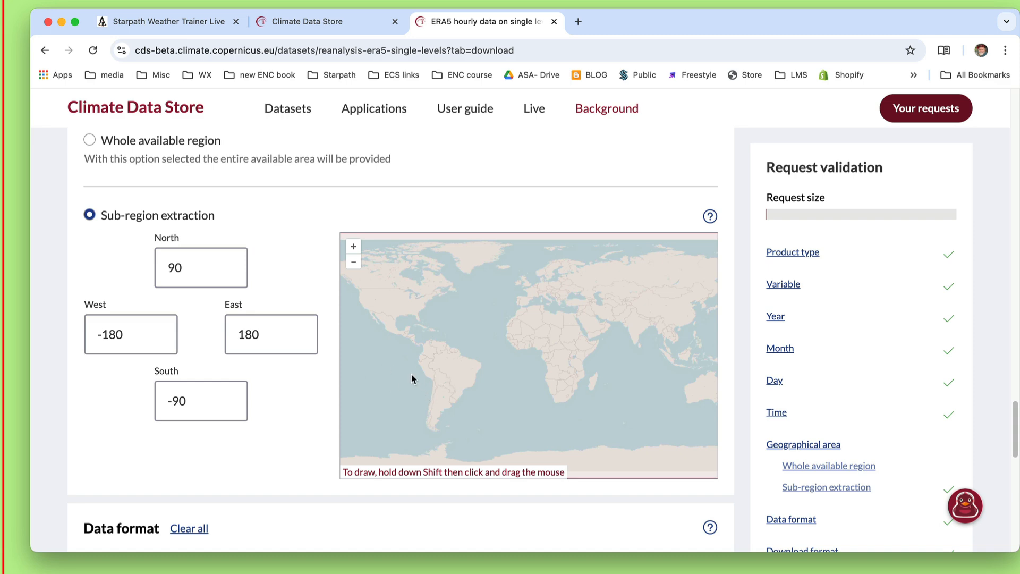
{"action": "left_click_drag", "start_coordinate": [411, 374], "coordinate": [604, 386]}
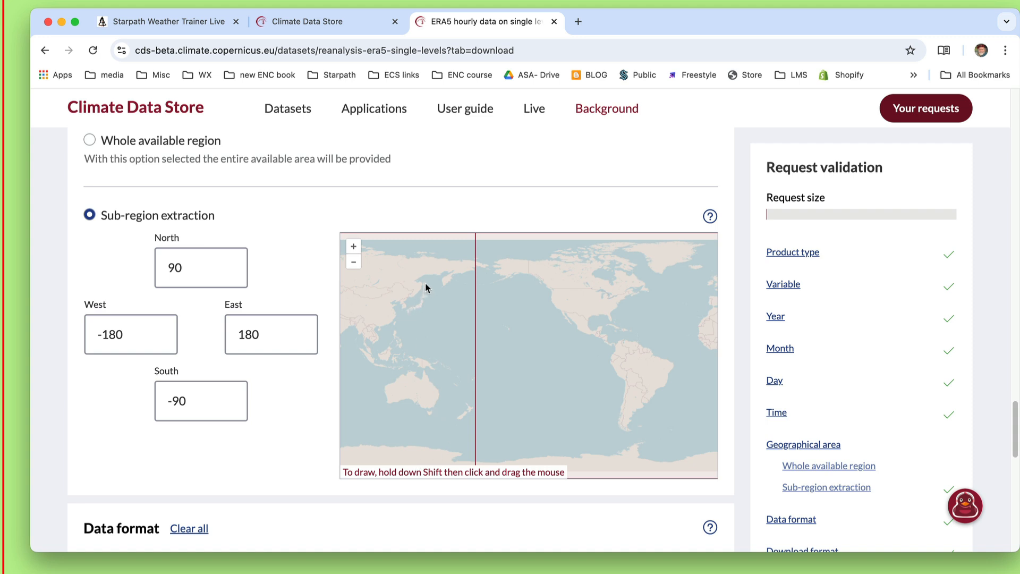
{"action": "left_click_drag", "start_coordinate": [425, 286], "coordinate": [544, 347]}
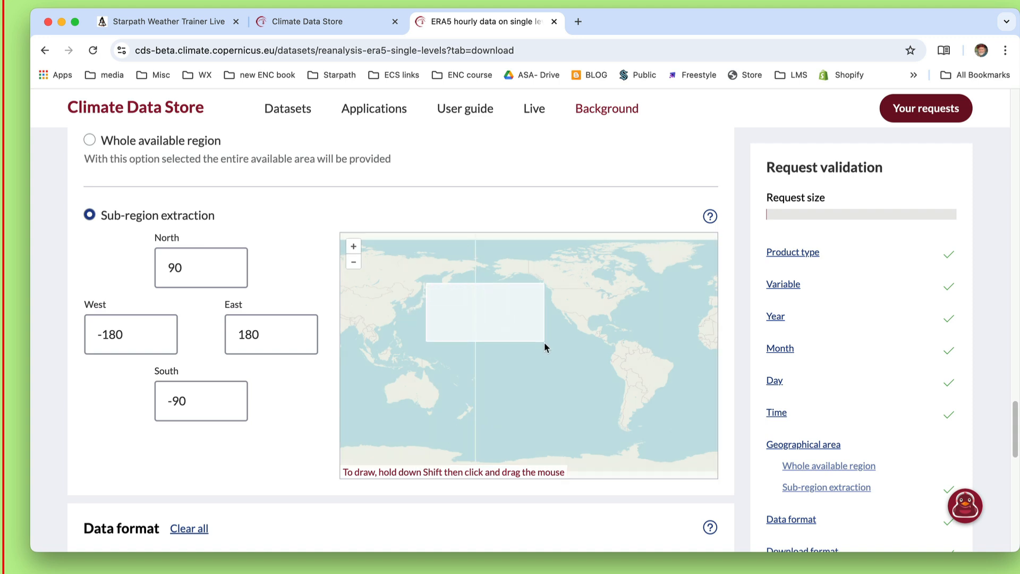
{"action": "left_click_drag", "start_coordinate": [544, 343], "coordinate": [544, 343]}
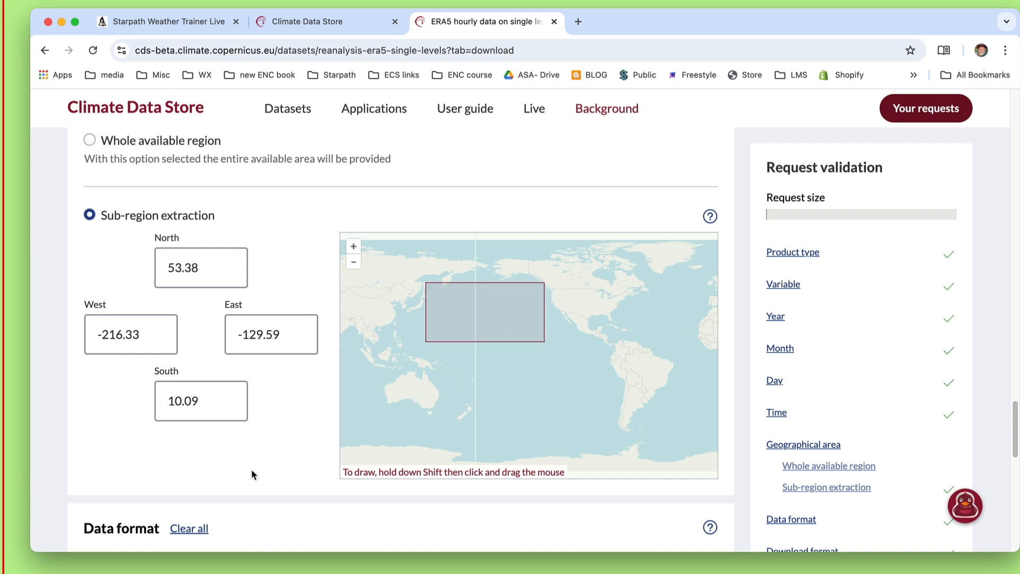
Review the data format, download format and terms of use, and submit the data request form.
{"action": "scroll", "coordinate": [251, 473], "scroll_direction": "down", "scroll_amount": 5}
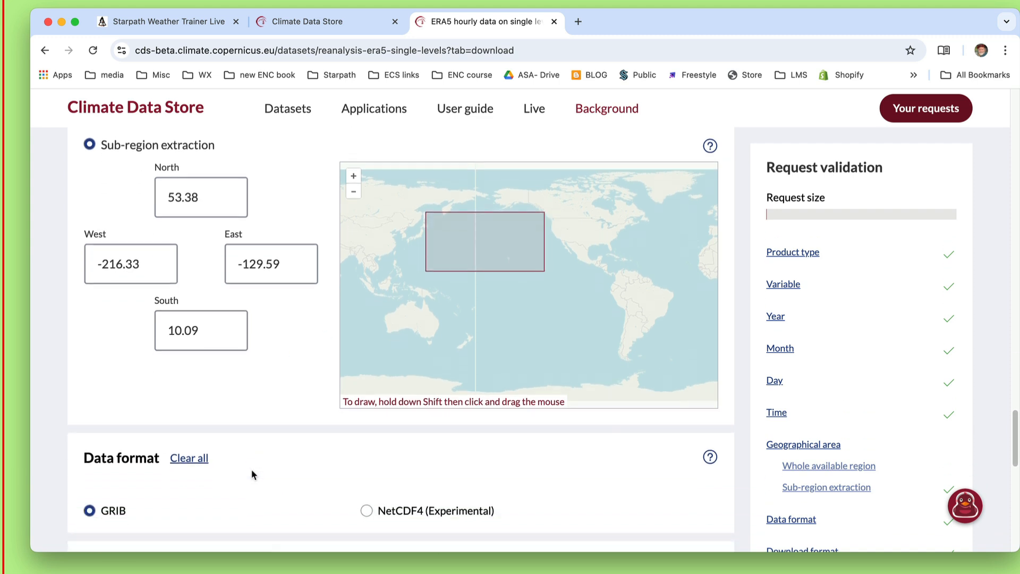
{"action": "scroll", "coordinate": [251, 474], "scroll_direction": "down", "scroll_amount": 6}
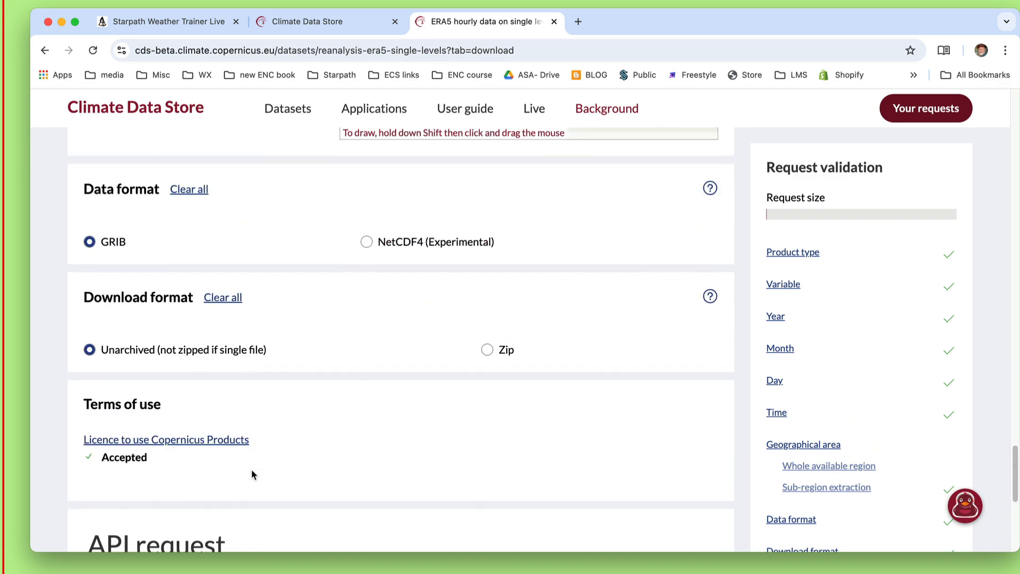
{"action": "scroll", "coordinate": [251, 473], "scroll_direction": "down", "scroll_amount": 1}
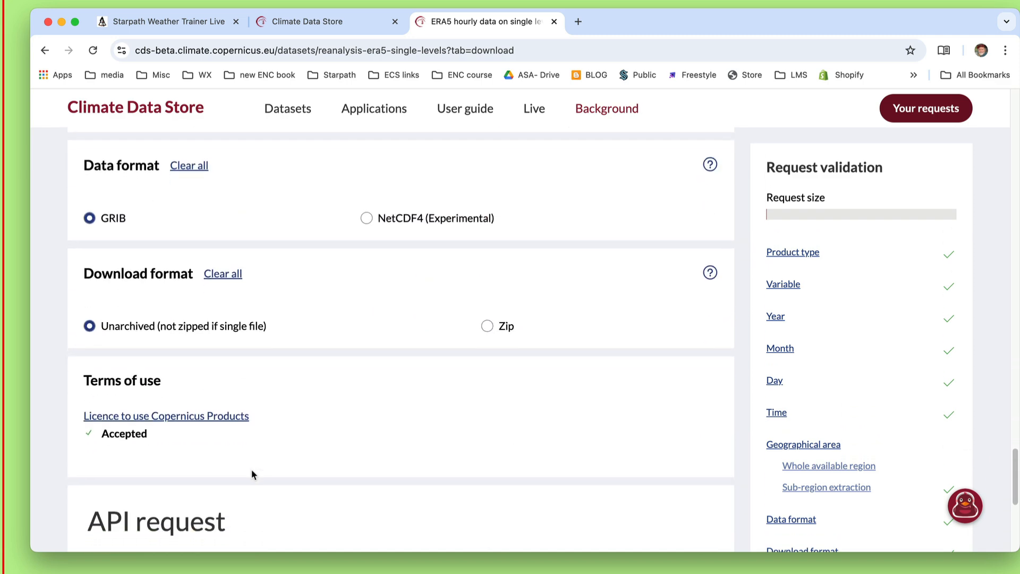
{"action": "scroll", "coordinate": [251, 469], "scroll_direction": "down", "scroll_amount": 4}
{"action": "scroll", "coordinate": [250, 470], "scroll_direction": "up", "scroll_amount": 2}
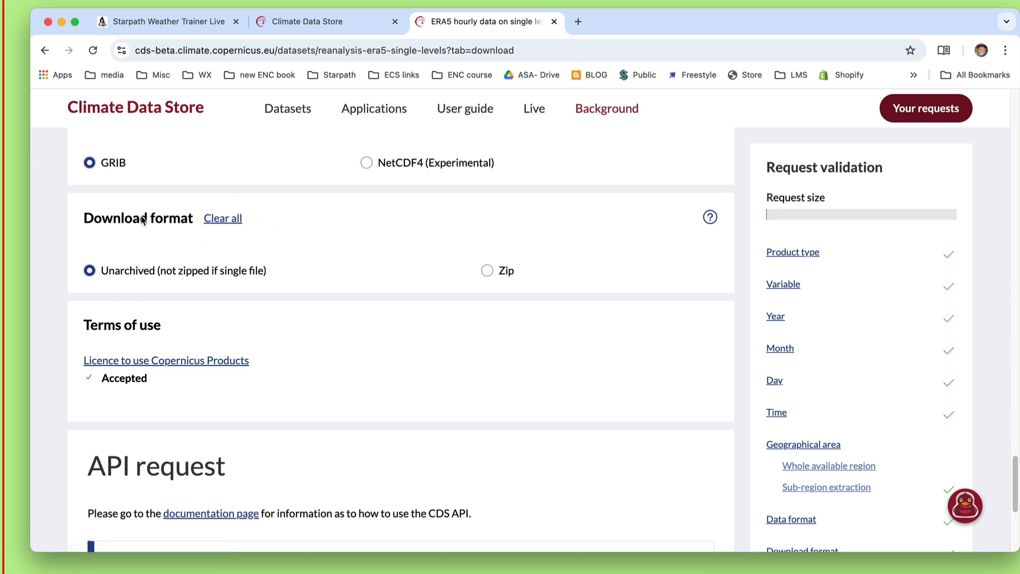
{"action": "scroll", "coordinate": [351, 408], "scroll_direction": "down", "scroll_amount": 5}
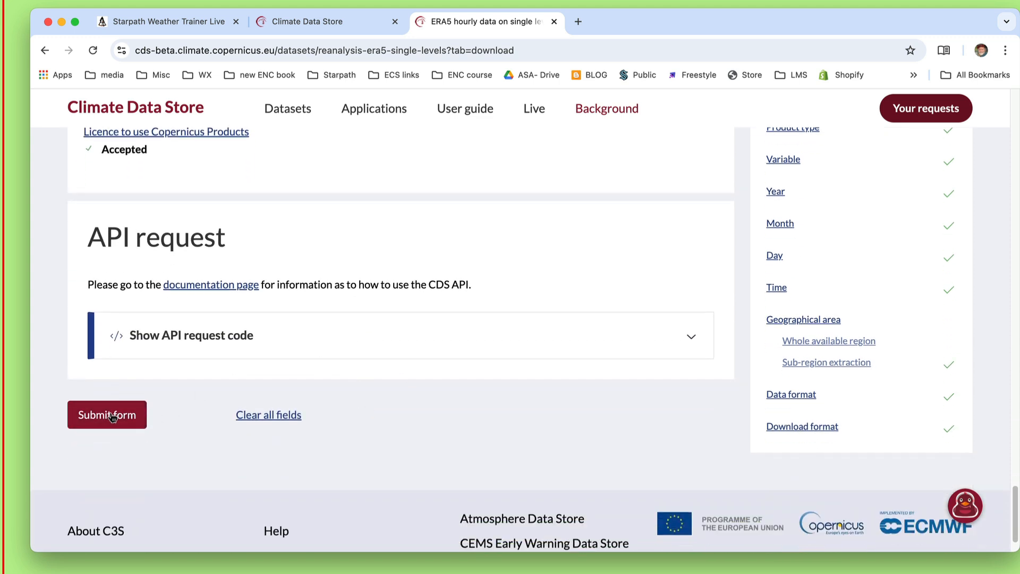
{"action": "left_click", "coordinate": [109, 418]}
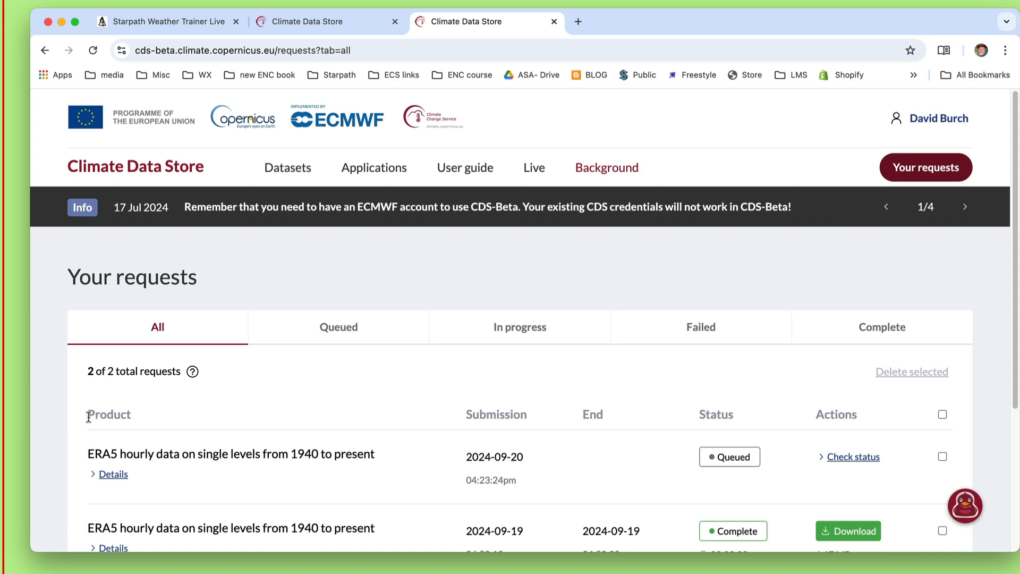
Download the ERA5 request submitted on 2024-09-20 to the Downloads folder and open its GRIB file in the weather map viewer.
{"action": "scroll", "coordinate": [425, 409], "scroll_direction": "down", "scroll_amount": 3}
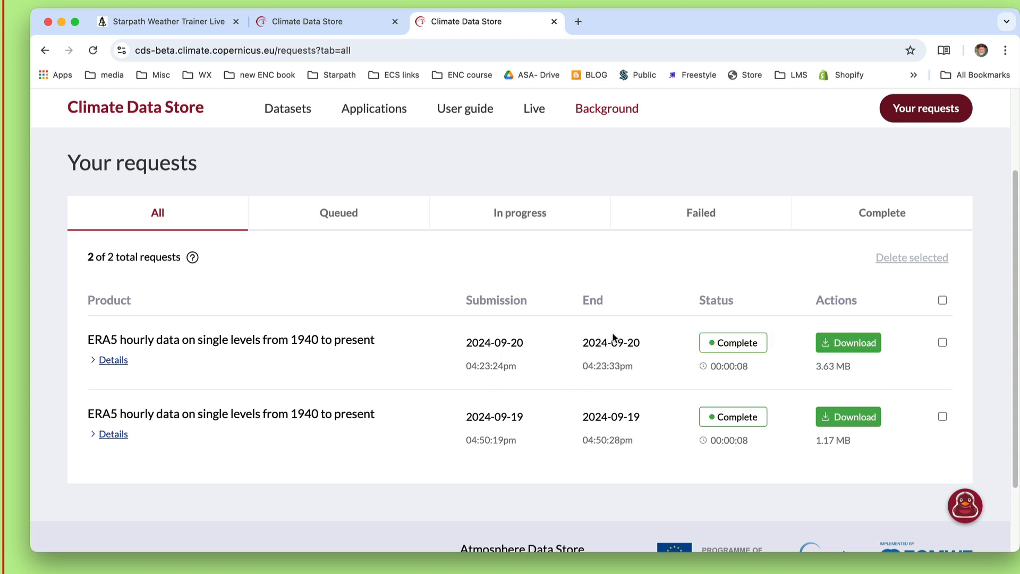
{"action": "left_click", "coordinate": [848, 345]}
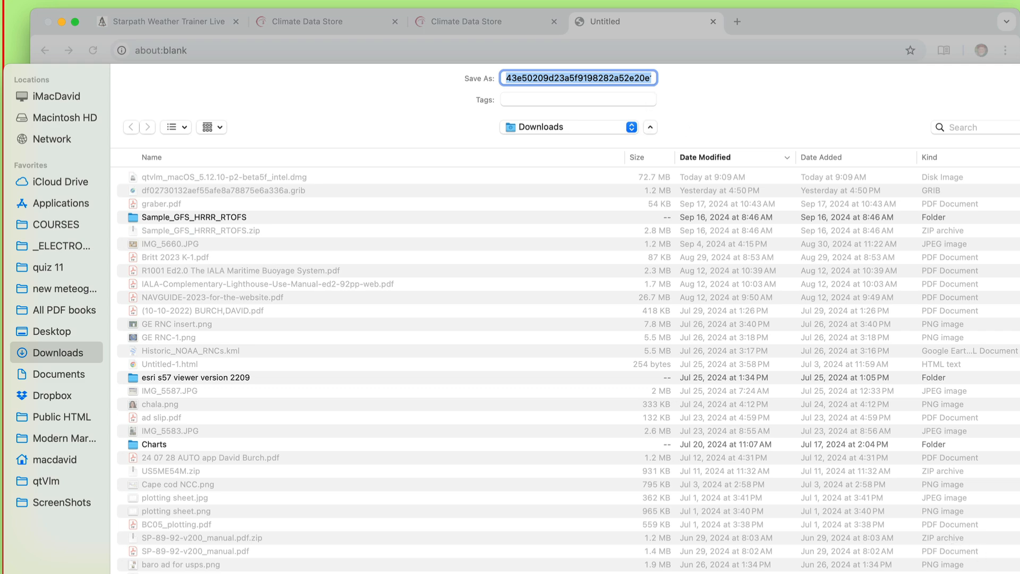
{"action": "key", "text": "Return"}
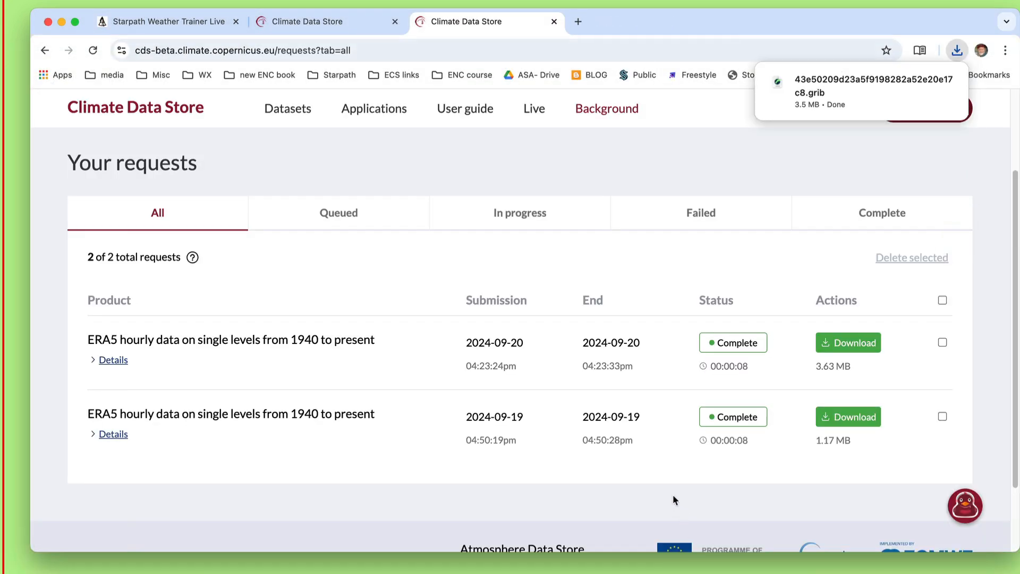
{"action": "left_click", "coordinate": [817, 79]}
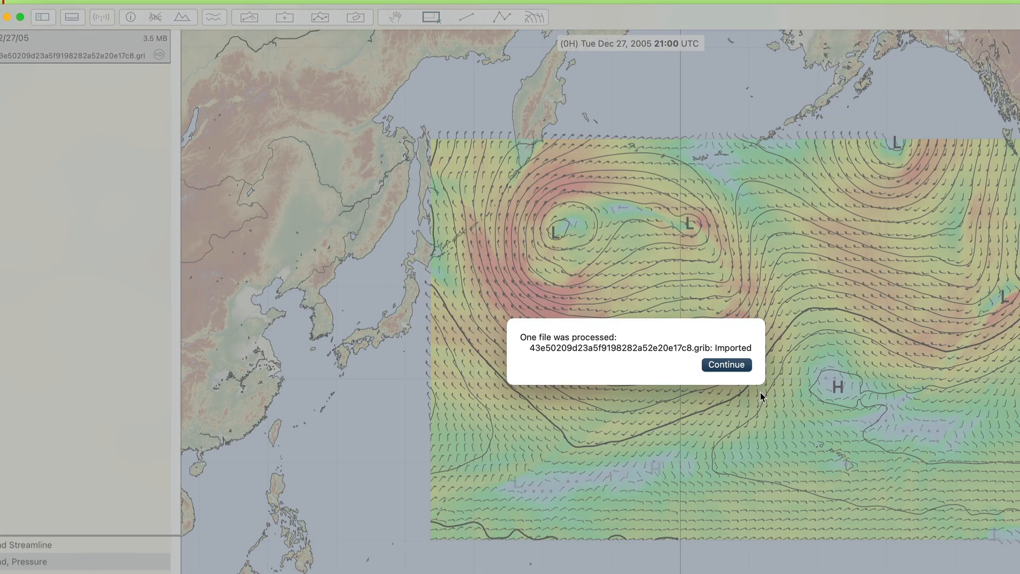
{"action": "left_click", "coordinate": [725, 365]}
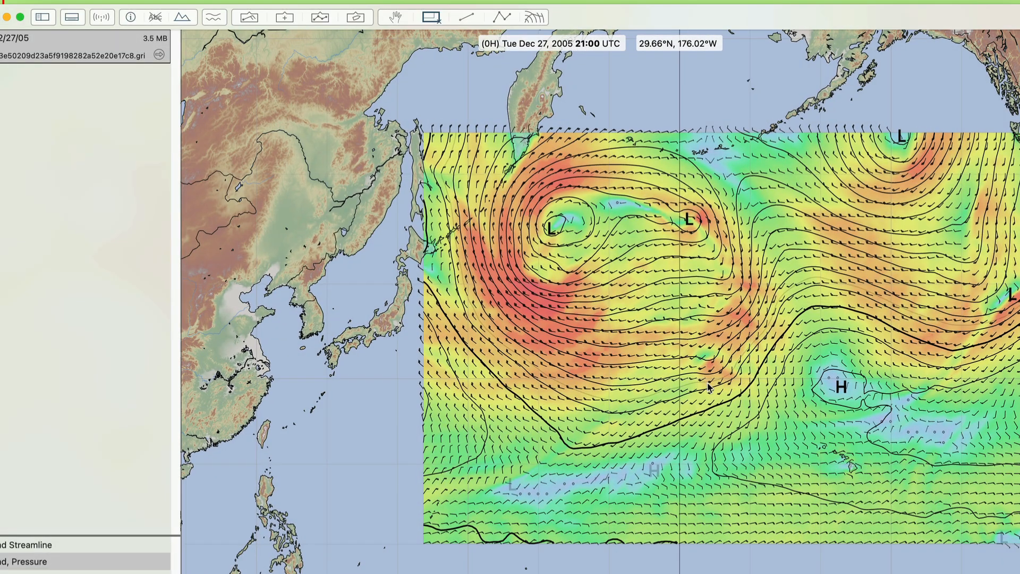